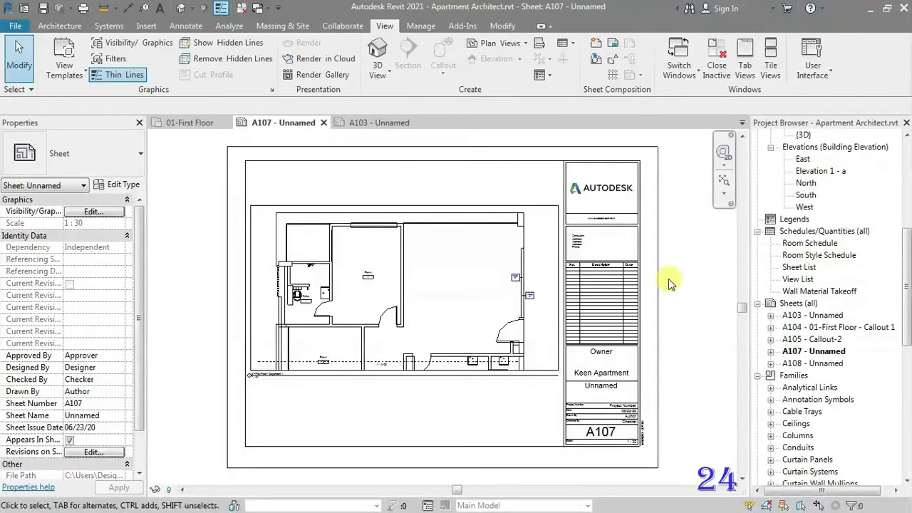
Start a new Title Block family from the File menu to list the available templates
{"action": "left_click", "coordinate": [12, 26]}
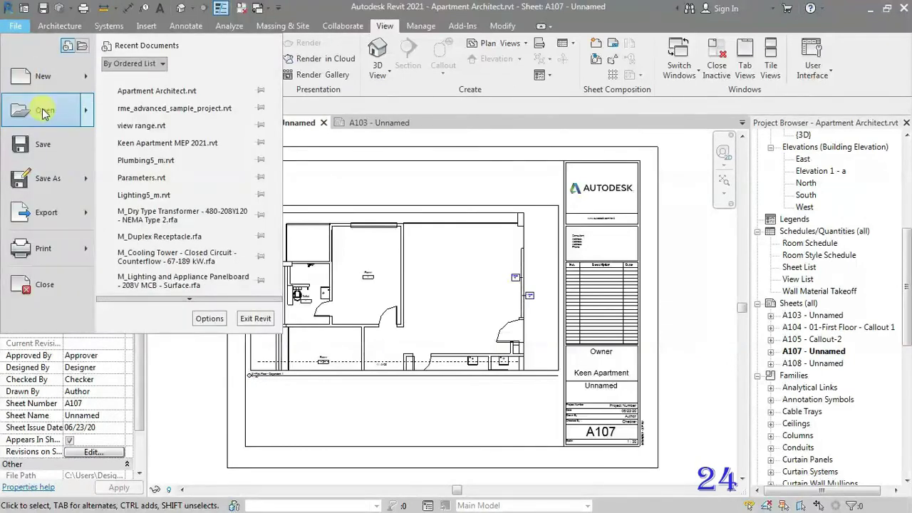
{"action": "mouse_move", "coordinate": [43, 76]}
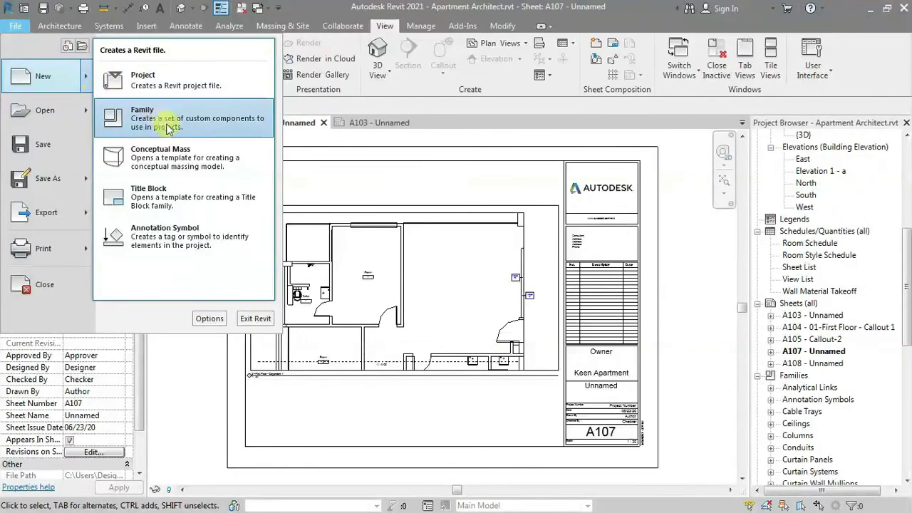
{"action": "left_click", "coordinate": [178, 191]}
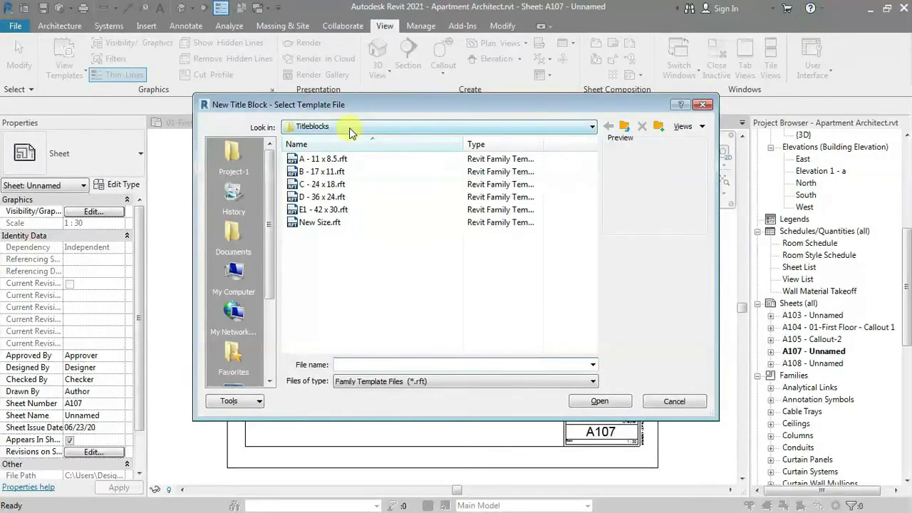
Switch to the Titleblocks template folder and pick the New Size.rft template
{"action": "left_click", "coordinate": [347, 127]}
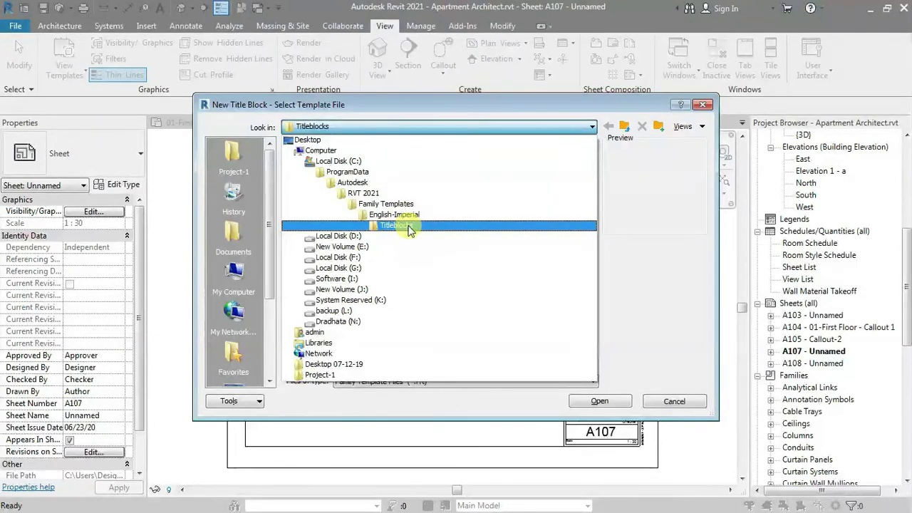
{"action": "left_click", "coordinate": [410, 226]}
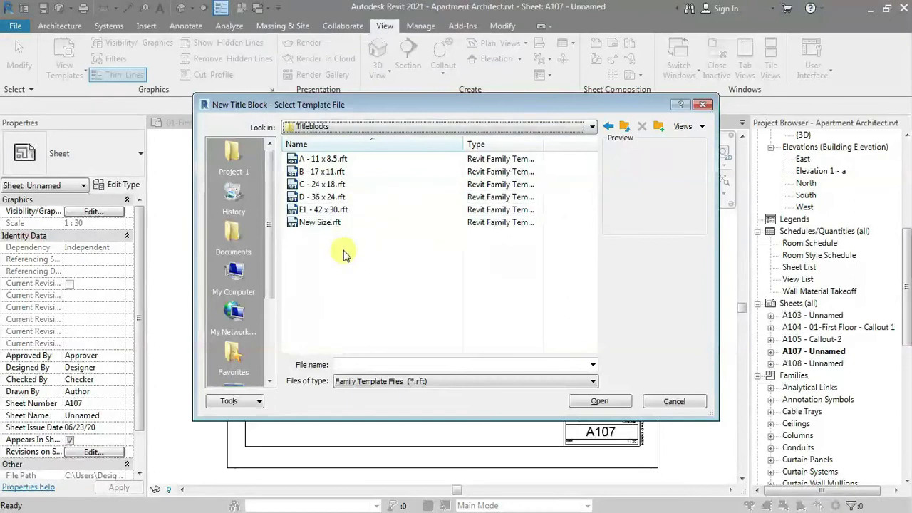
{"action": "left_click", "coordinate": [332, 211]}
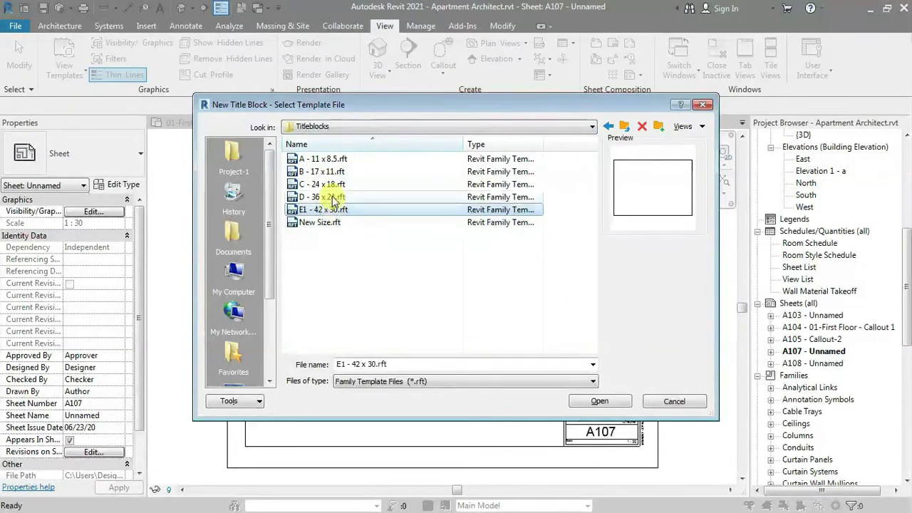
{"action": "left_click", "coordinate": [332, 197]}
{"action": "left_click", "coordinate": [334, 185]}
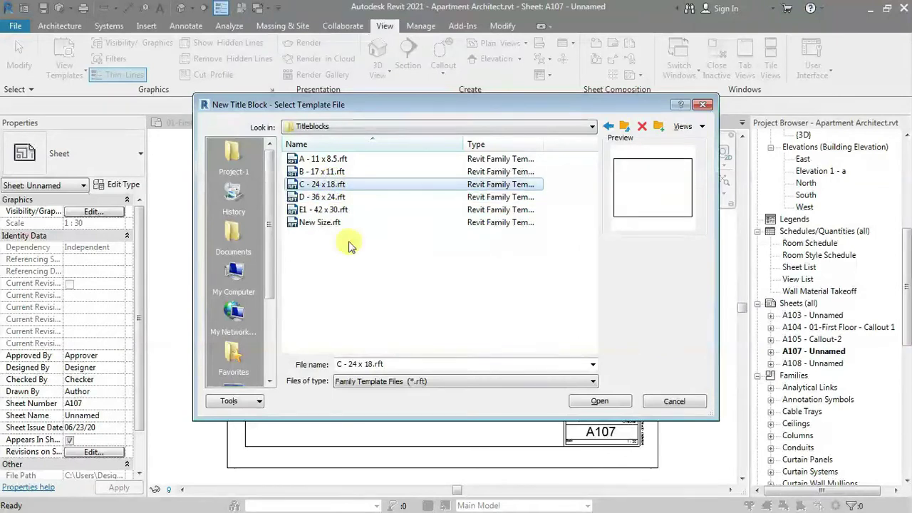
{"action": "left_click", "coordinate": [323, 225]}
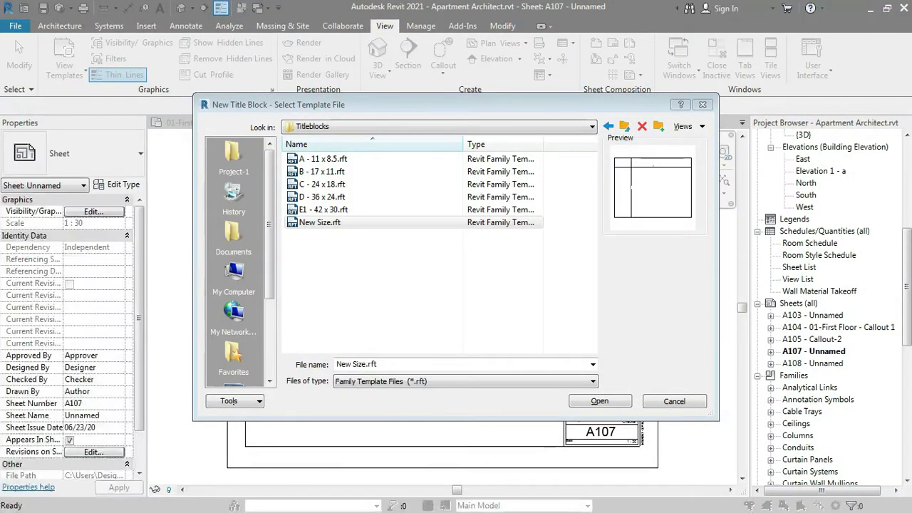
Open the New Size template, try a 10" length on a border line, then undo it
{"action": "left_click", "coordinate": [578, 400]}
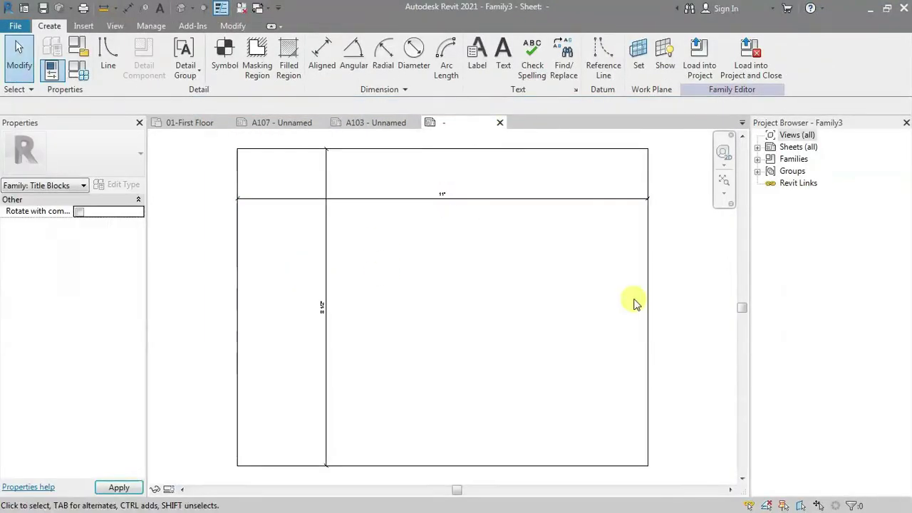
{"action": "left_click", "coordinate": [443, 198]}
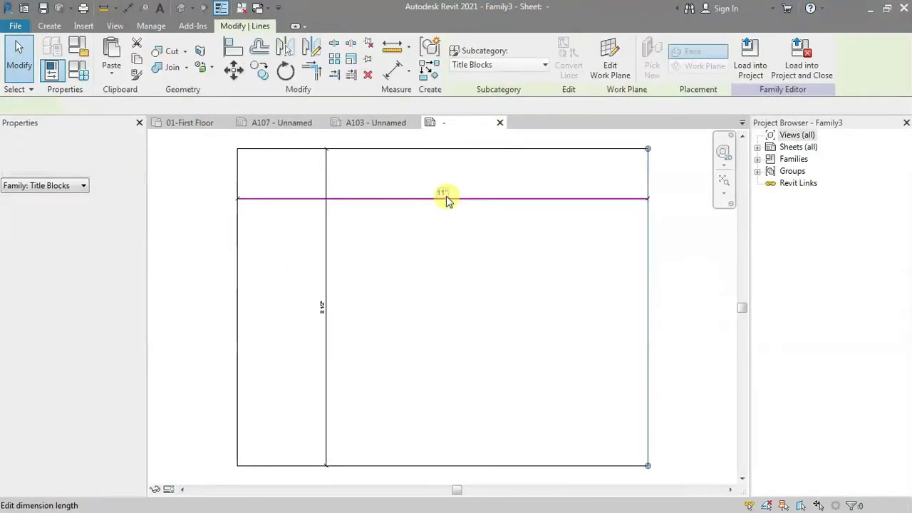
{"action": "left_click", "coordinate": [441, 193]}
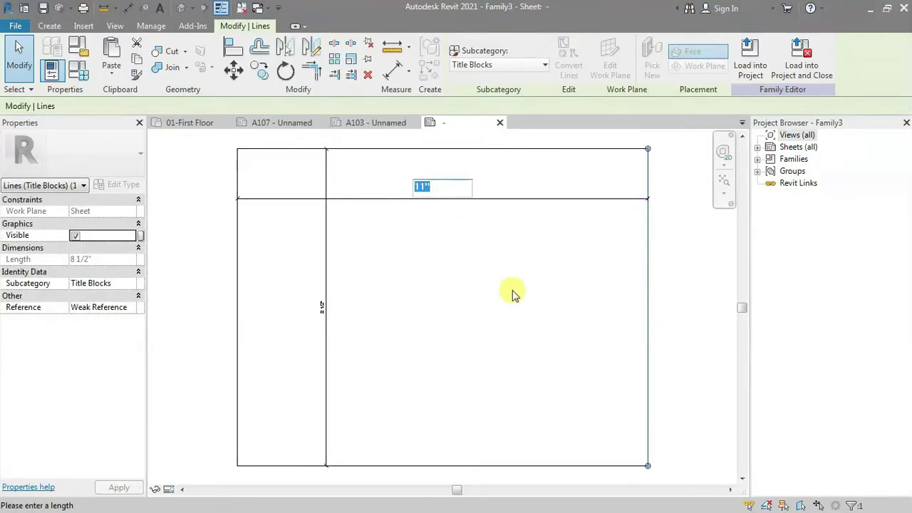
{"action": "type", "text": "10"}
{"action": "key", "text": "Return"}
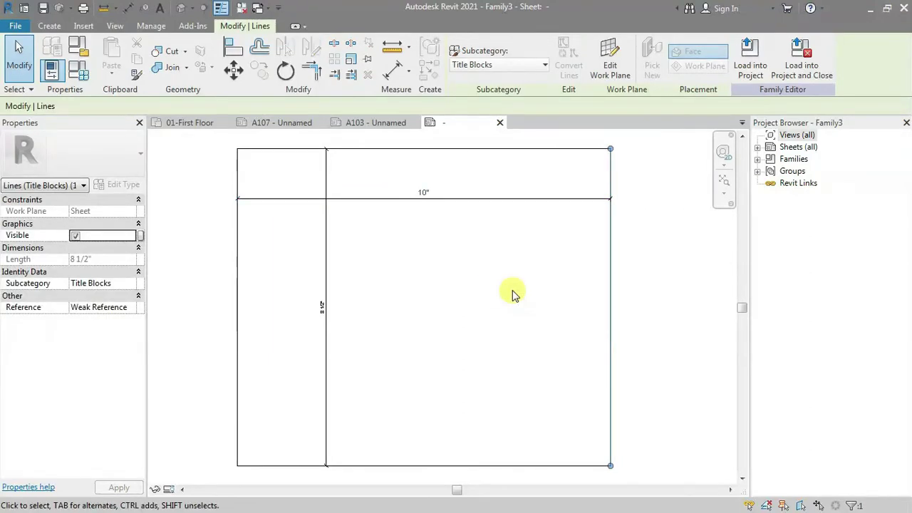
{"action": "left_click", "coordinate": [513, 292]}
{"action": "key", "text": "ctrl+z"}
Delete the template's inner lines, leaving only the outer sheet border
{"action": "left_click_drag", "start_coordinate": [400, 184], "coordinate": [326, 325]}
{"action": "key", "text": "Delete"}
{"action": "middle_click_drag", "start_coordinate": [493, 320], "coordinate": [454, 326]}
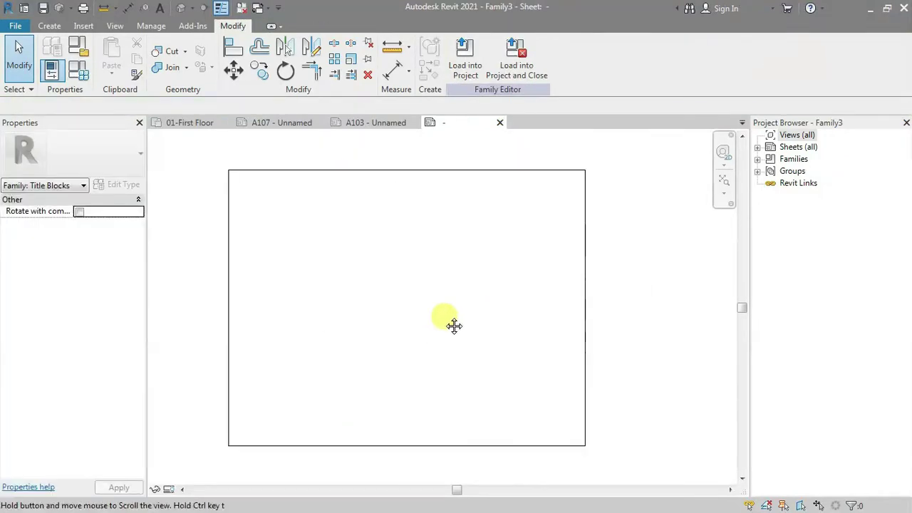
{"action": "left_click", "coordinate": [49, 26]}
Draw a vertical line from the top to the bottom border to set off a right-hand strip
{"action": "left_click", "coordinate": [108, 56]}
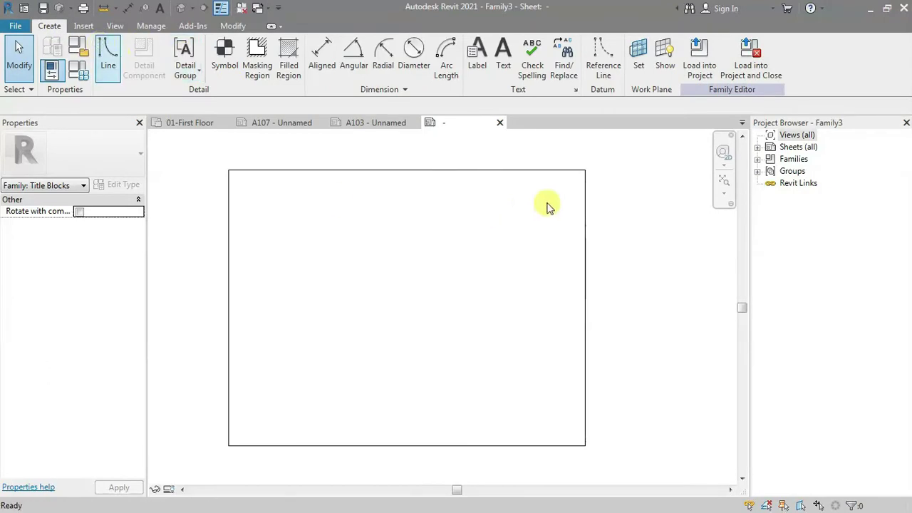
{"action": "left_click", "coordinate": [520, 171]}
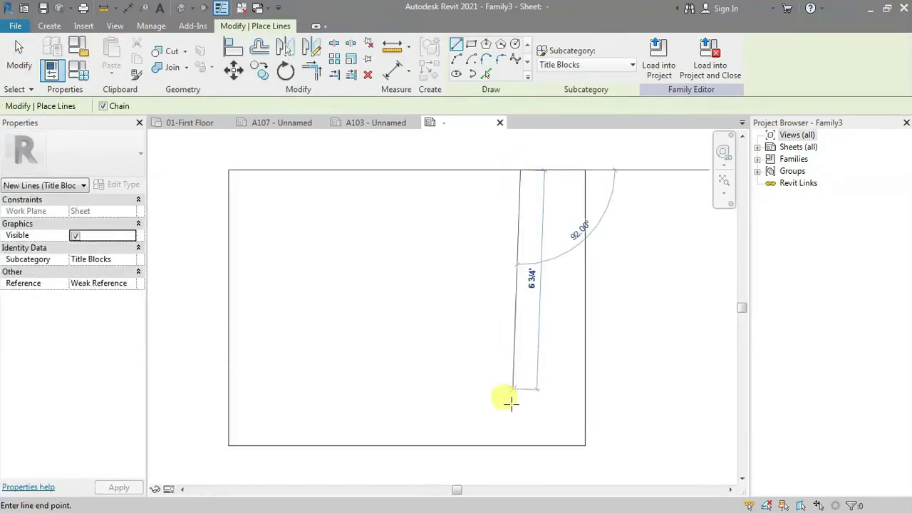
{"action": "left_click", "coordinate": [521, 444]}
{"action": "key", "text": "Escape"}
Draw three horizontal lines across the right strip to divide it into stacked panels
{"action": "left_click", "coordinate": [522, 319]}
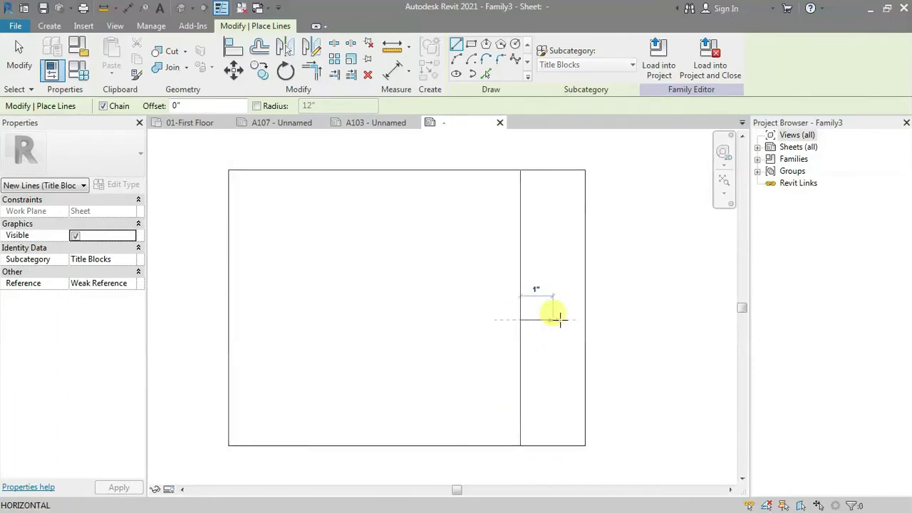
{"action": "left_click", "coordinate": [585, 320]}
{"action": "key", "text": "Escape"}
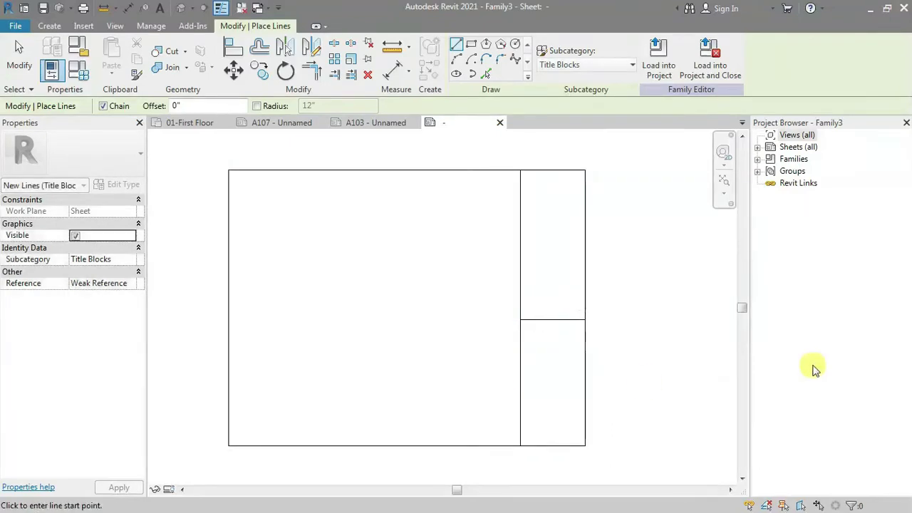
{"action": "middle_click_drag", "start_coordinate": [576, 412], "coordinate": [574, 367]}
{"action": "scroll", "coordinate": [573, 367], "scroll_direction": "up", "scroll_amount": 2}
{"action": "left_click", "coordinate": [491, 378]}
{"action": "left_click", "coordinate": [585, 376]}
{"action": "key", "text": "Escape"}
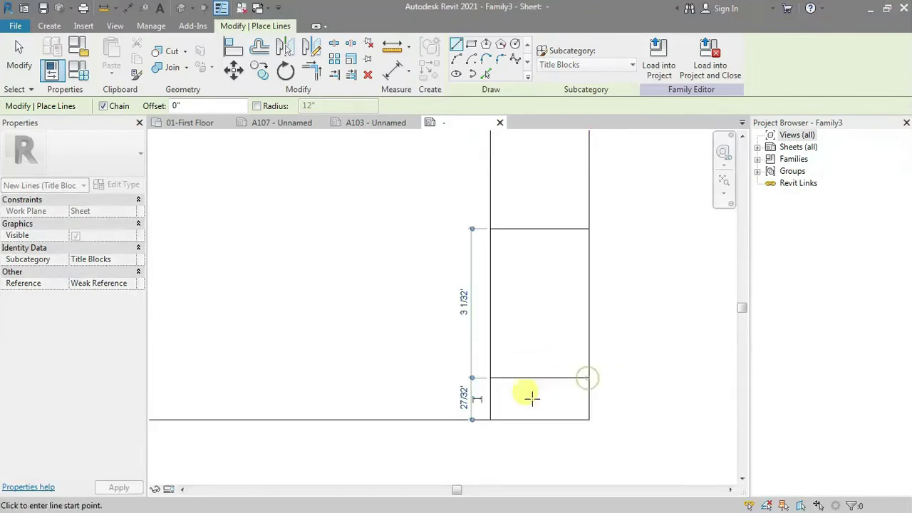
{"action": "scroll", "coordinate": [529, 397], "scroll_direction": "up", "scroll_amount": 2}
{"action": "left_click", "coordinate": [471, 343]}
{"action": "left_click", "coordinate": [619, 343]}
{"action": "key", "text": "Escape"}
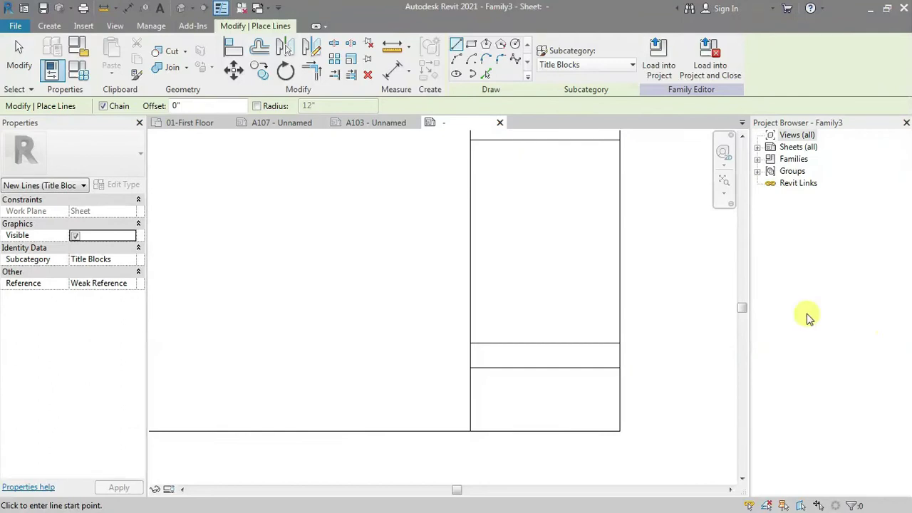
{"action": "key", "text": "Escape"}
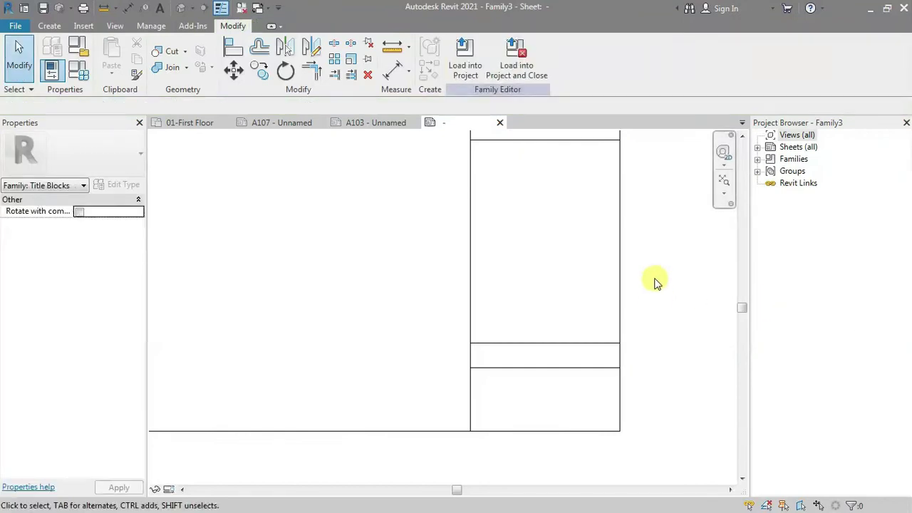
{"action": "left_click", "coordinate": [50, 25]}
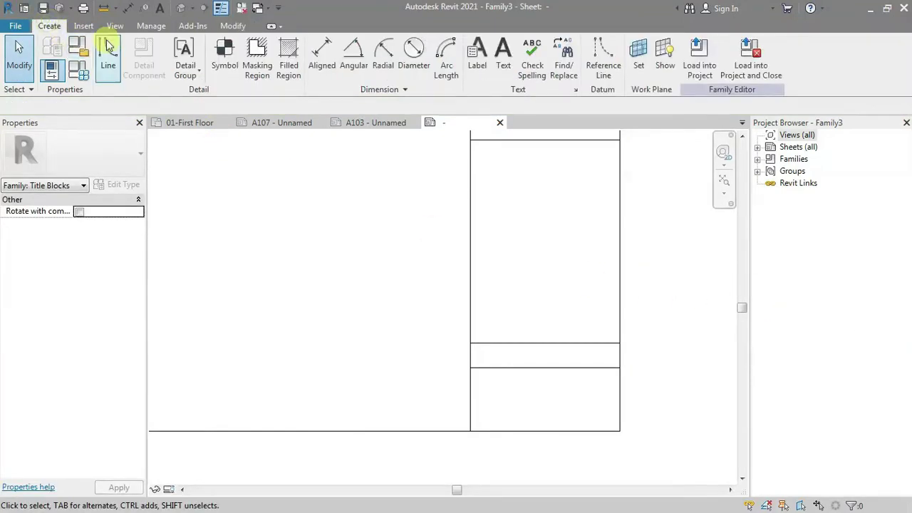
Place a 'Project Name' text note in a cell of the right strip
{"action": "left_click", "coordinate": [497, 66]}
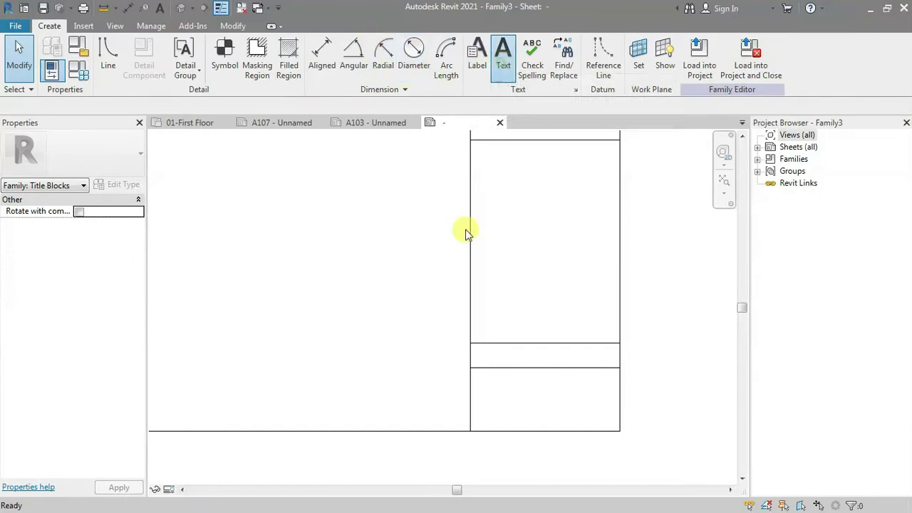
{"action": "scroll", "coordinate": [470, 340], "scroll_direction": "up", "scroll_amount": 3}
{"action": "left_click", "coordinate": [470, 341]}
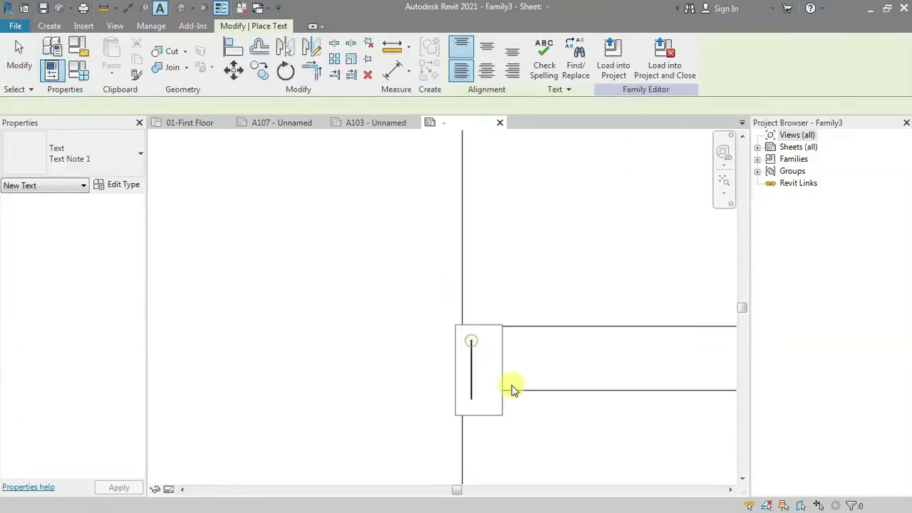
{"action": "type", "text": "Pr"}
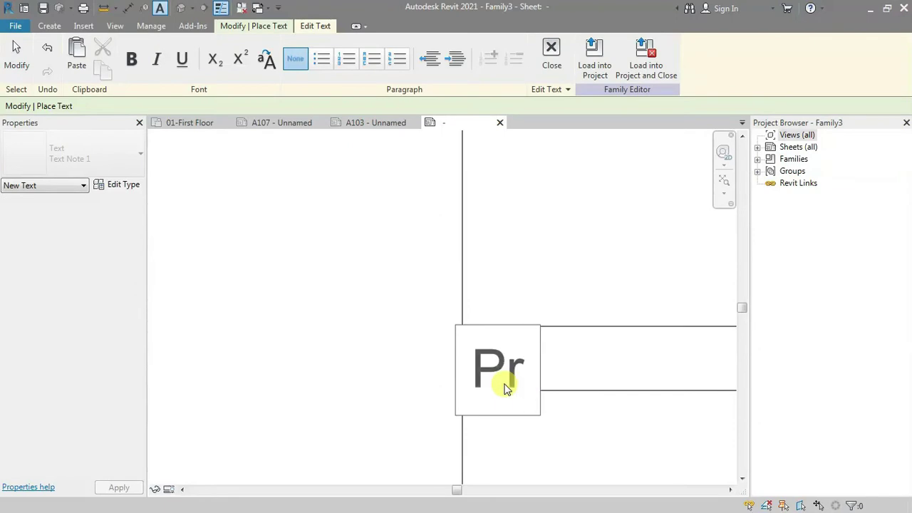
{"action": "type", "text": "oject Nam"}
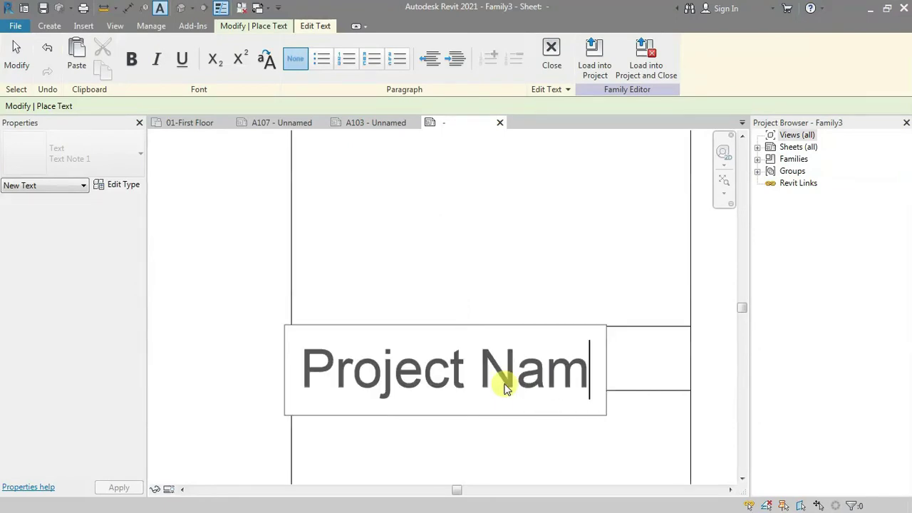
{"action": "type", "text": "e"}
{"action": "left_click", "coordinate": [507, 284]}
Select the Project Name text note and show its Text Note 1 type properties
{"action": "scroll", "coordinate": [534, 356], "scroll_direction": "down", "scroll_amount": 2}
{"action": "scroll", "coordinate": [548, 359], "scroll_direction": "up", "scroll_amount": 1}
{"action": "key", "text": "Escape"}
{"action": "left_click", "coordinate": [582, 365]}
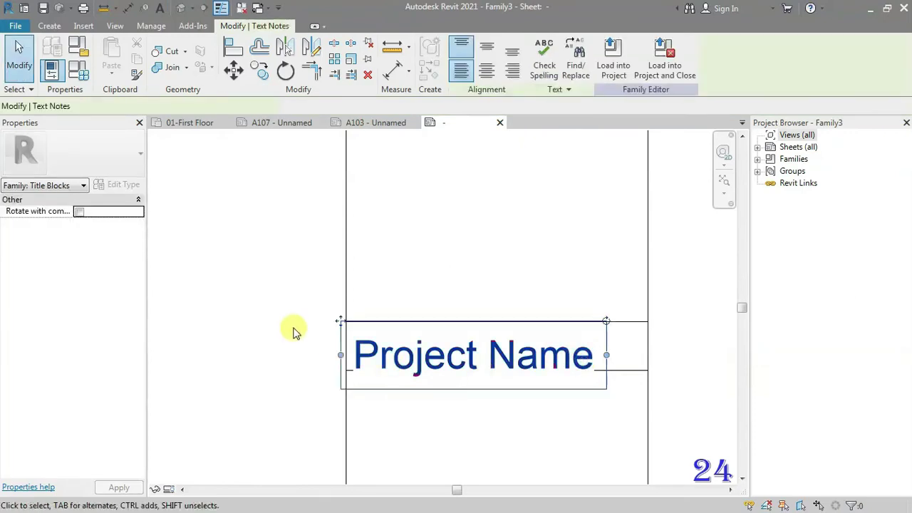
{"action": "left_click", "coordinate": [125, 186]}
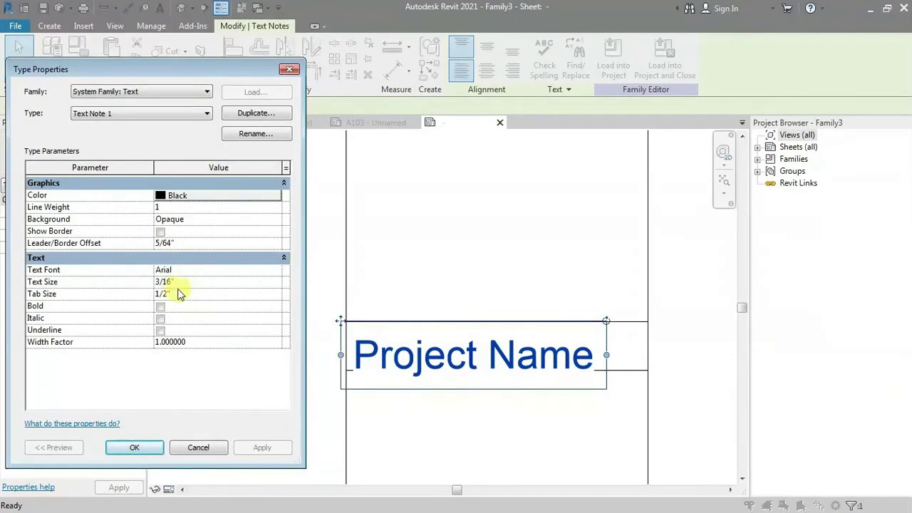
Change the project length units to millimeters
{"action": "left_click", "coordinate": [289, 69]}
{"action": "left_click", "coordinate": [460, 297]}
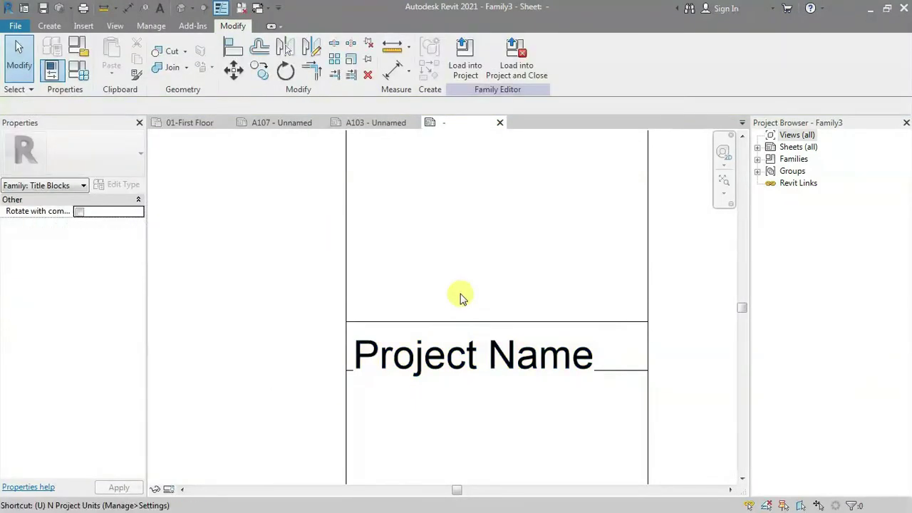
{"action": "key", "text": "n"}
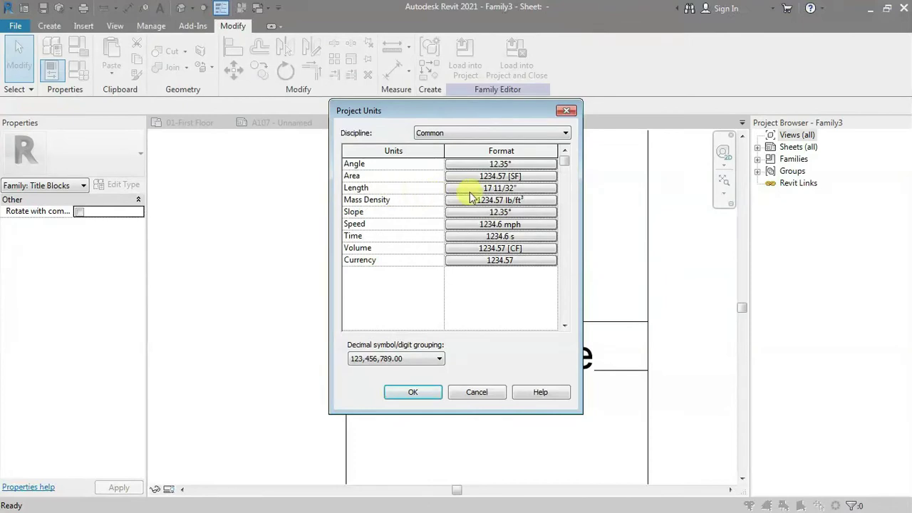
{"action": "left_click", "coordinate": [474, 188]}
{"action": "left_click", "coordinate": [440, 285]}
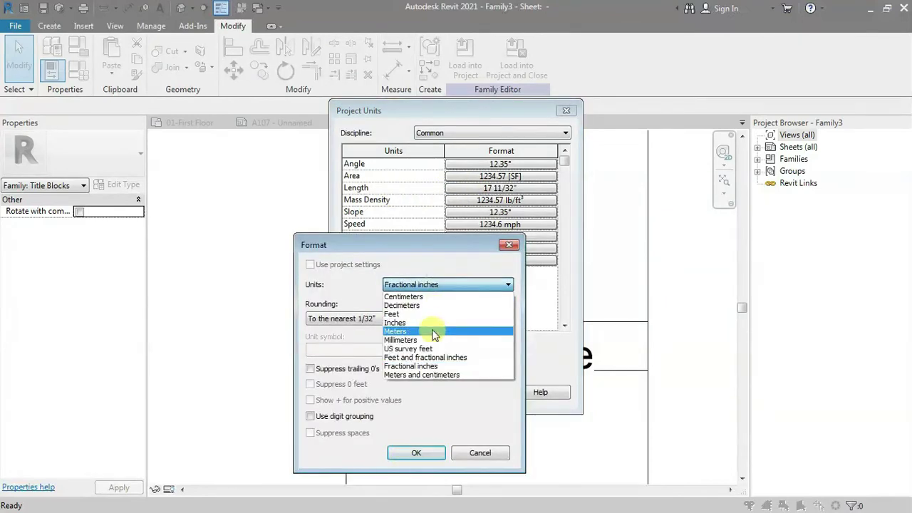
{"action": "left_click", "coordinate": [403, 340]}
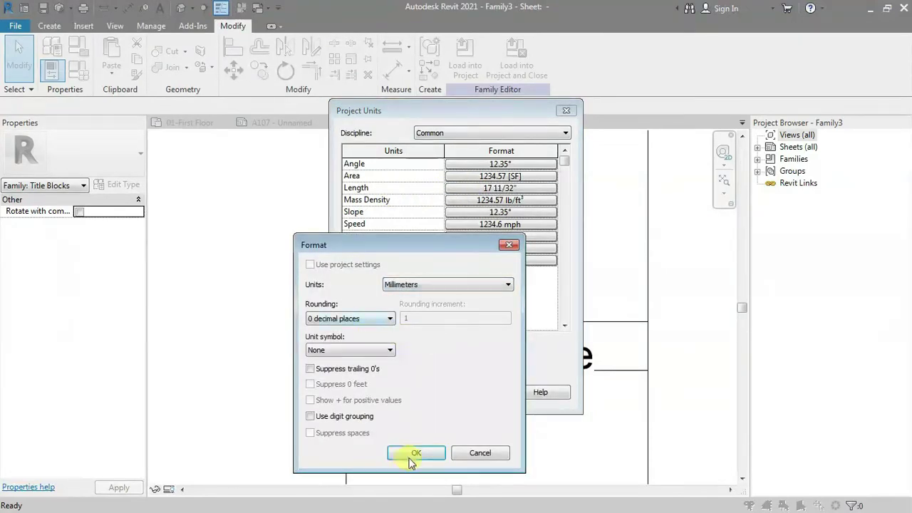
{"action": "left_click", "coordinate": [412, 453]}
Set the Project Name text note's type Text Size to 1.5 mm
{"action": "left_click", "coordinate": [411, 392]}
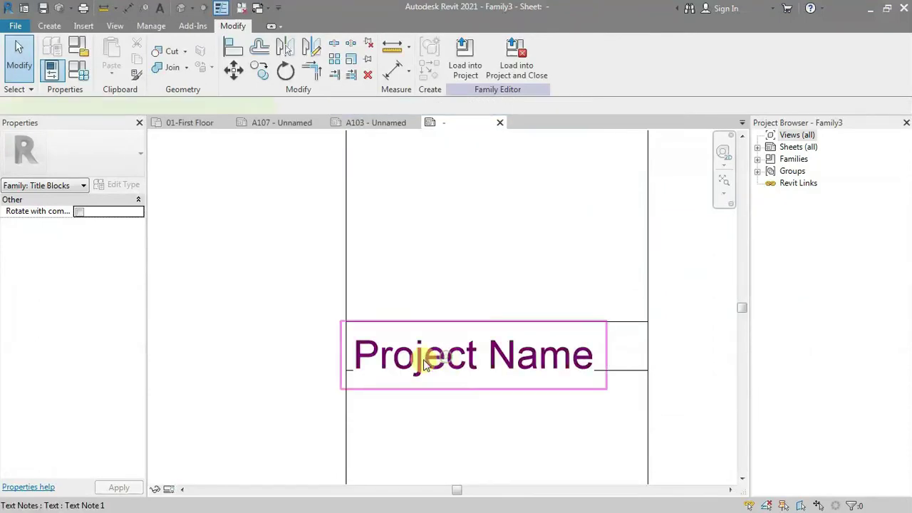
{"action": "left_click", "coordinate": [444, 356]}
{"action": "left_click", "coordinate": [102, 185]}
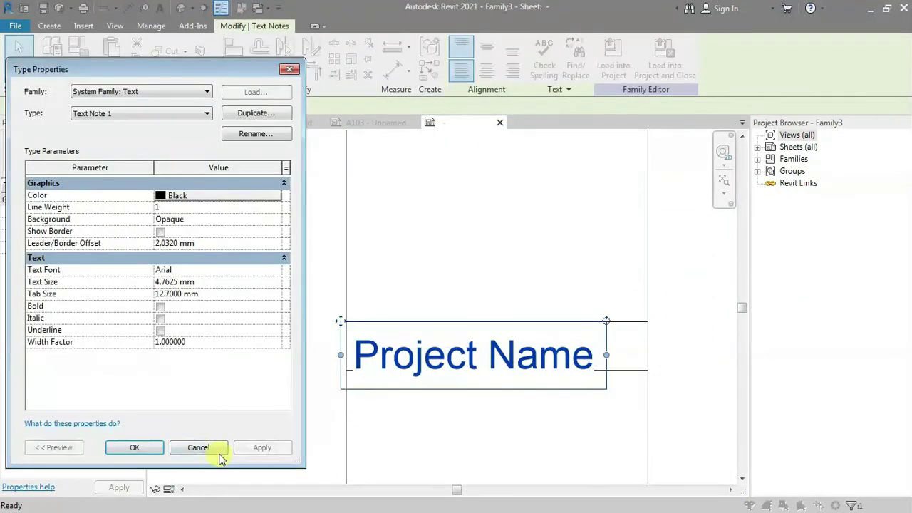
{"action": "left_click", "coordinate": [206, 283]}
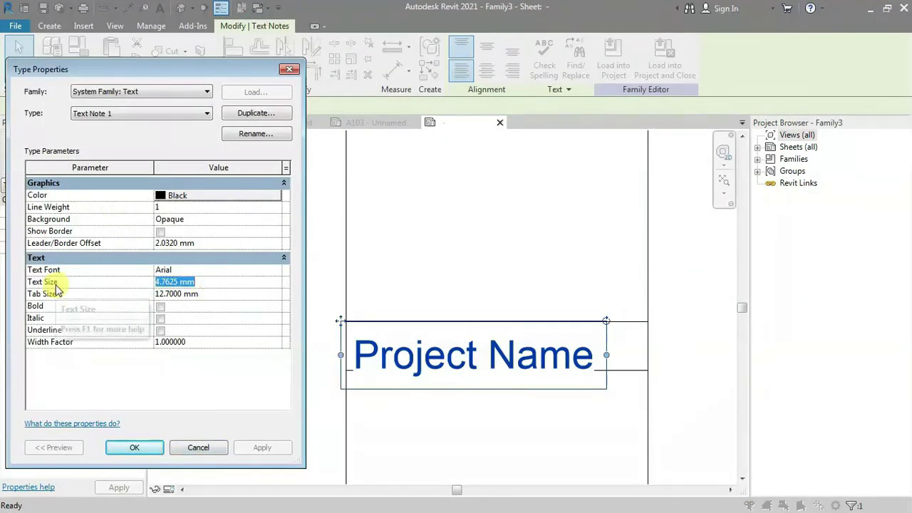
{"action": "type", "text": "1.5"}
{"action": "left_click", "coordinate": [117, 407]}
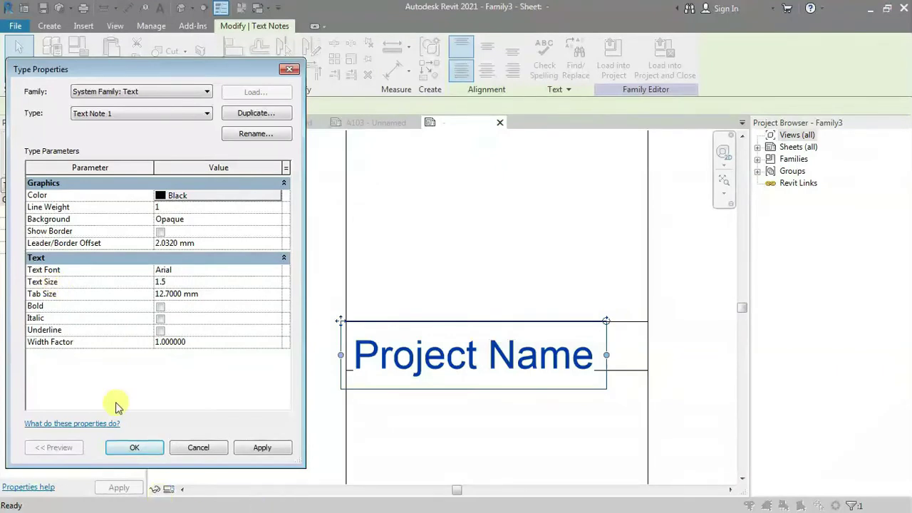
{"action": "left_click", "coordinate": [132, 448]}
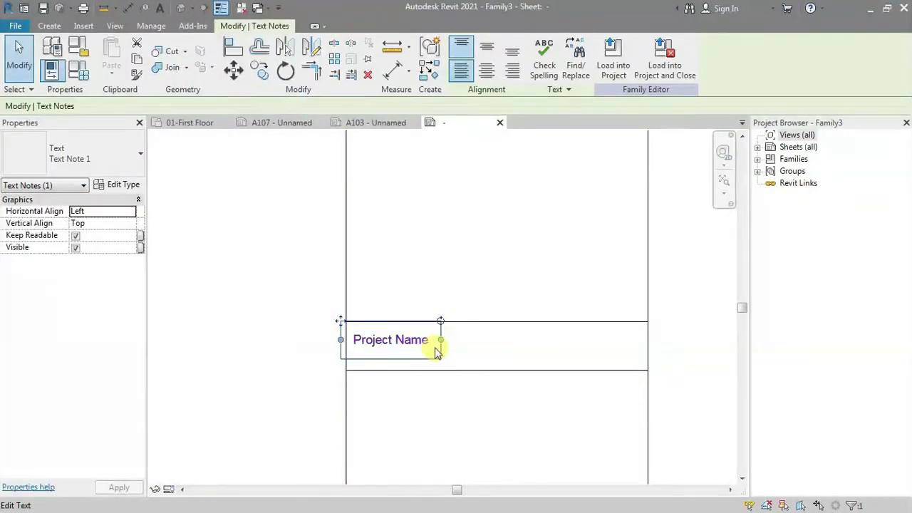
{"action": "scroll", "coordinate": [433, 347], "scroll_direction": "up", "scroll_amount": 2}
{"action": "left_click", "coordinate": [464, 204]}
{"action": "scroll", "coordinate": [197, 335], "scroll_direction": "down", "scroll_amount": 2}
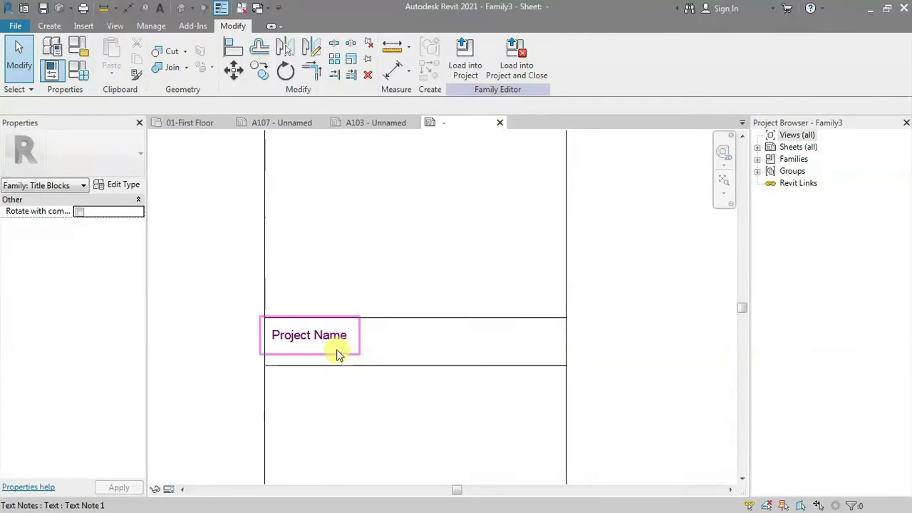
{"action": "left_click", "coordinate": [47, 26]}
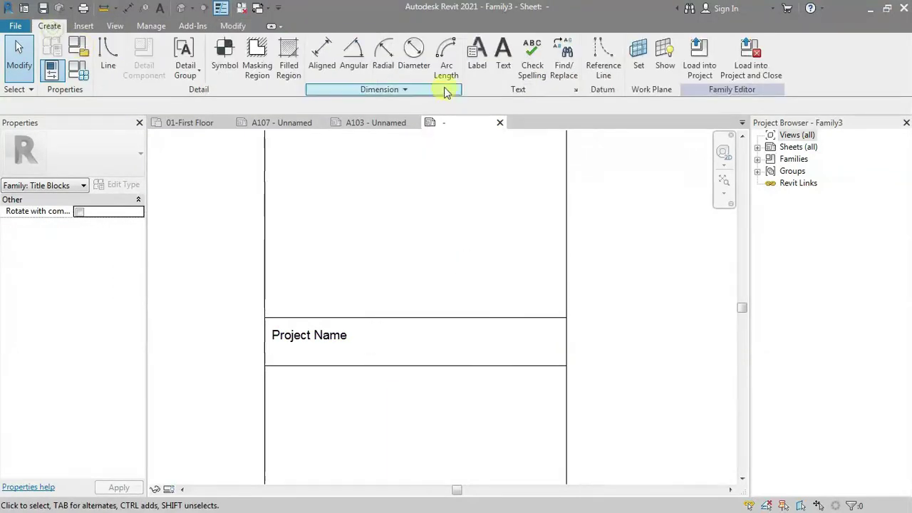
Place a label showing the Project Name parameter beside the Project Name text
{"action": "left_click", "coordinate": [479, 63]}
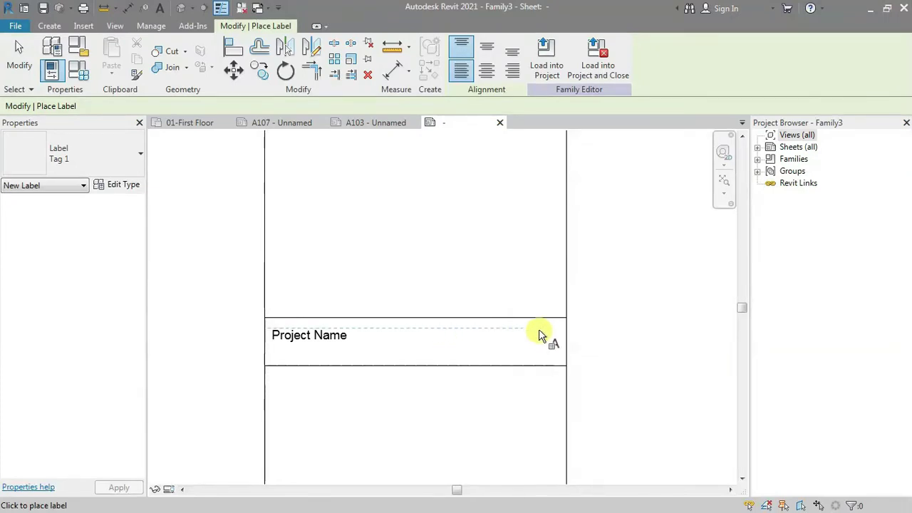
{"action": "left_click", "coordinate": [445, 336]}
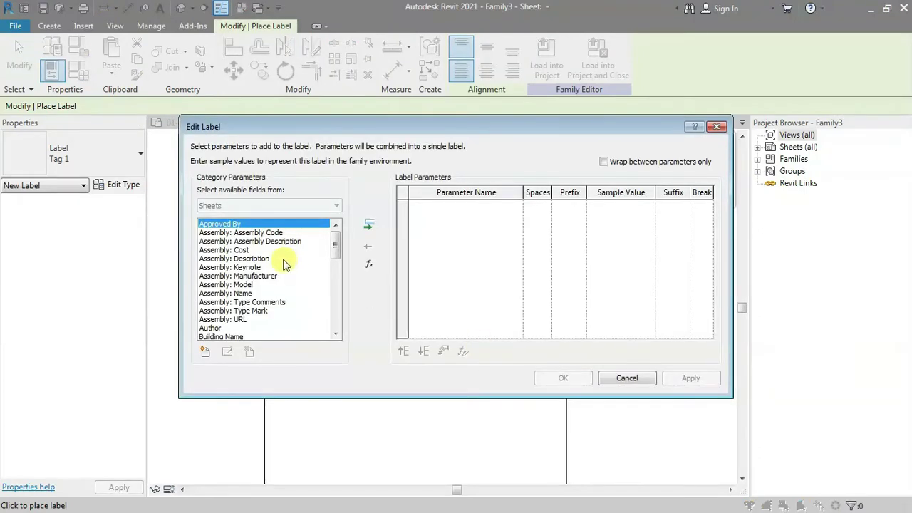
{"action": "left_click", "coordinate": [261, 260]}
{"action": "scroll", "coordinate": [236, 299], "scroll_direction": "down", "scroll_amount": 10}
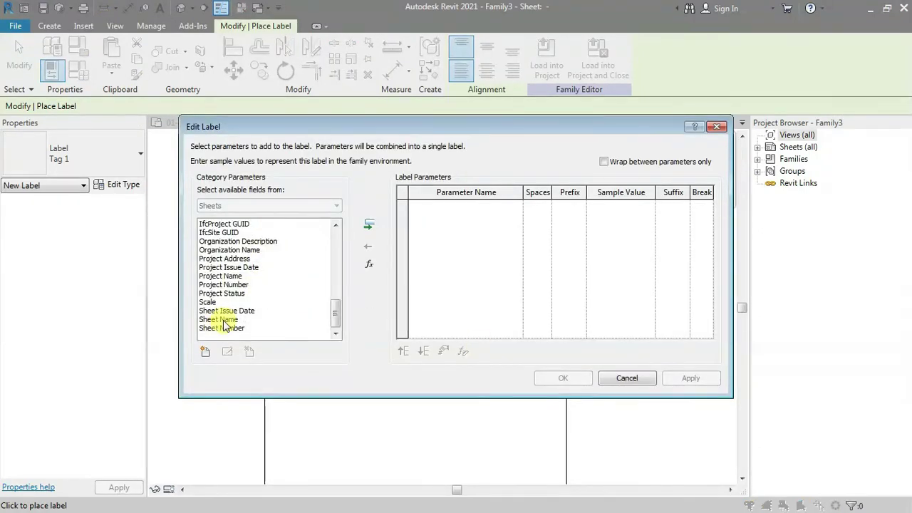
{"action": "left_click", "coordinate": [223, 276]}
{"action": "left_click", "coordinate": [368, 227]}
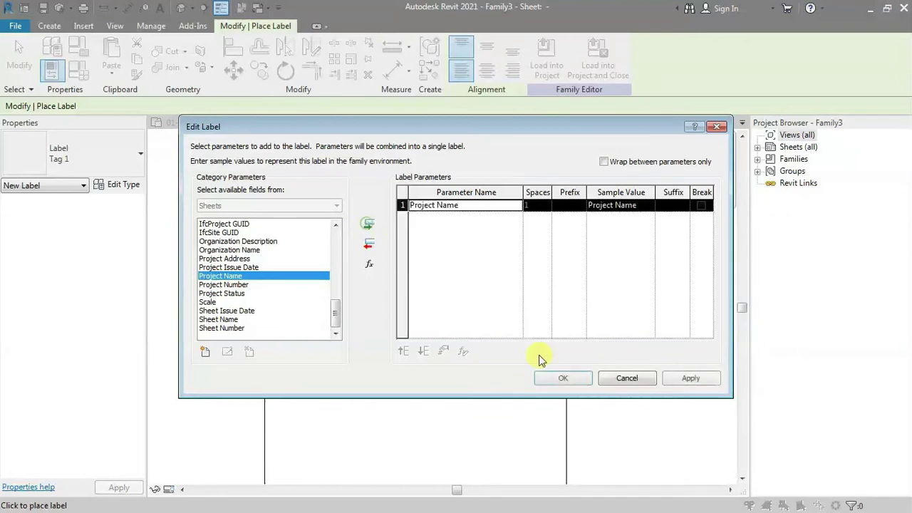
{"action": "left_click", "coordinate": [570, 378]}
{"action": "scroll", "coordinate": [518, 365], "scroll_direction": "down", "scroll_amount": 1}
{"action": "left_click", "coordinate": [516, 359]}
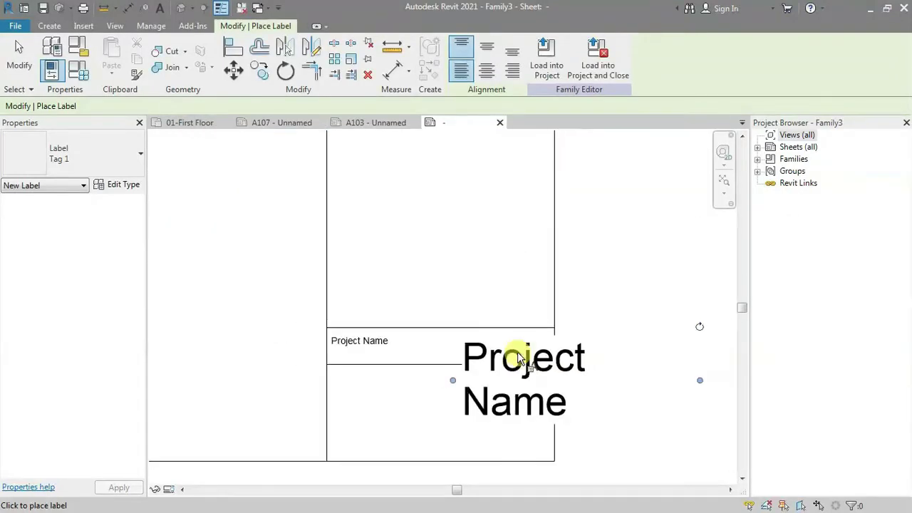
{"action": "key", "text": "Escape"}
Give the label a 1.5 mm text size and shorten its box to fit the panel
{"action": "left_click", "coordinate": [490, 352]}
{"action": "left_click", "coordinate": [327, 385]}
{"action": "left_click", "coordinate": [114, 184]}
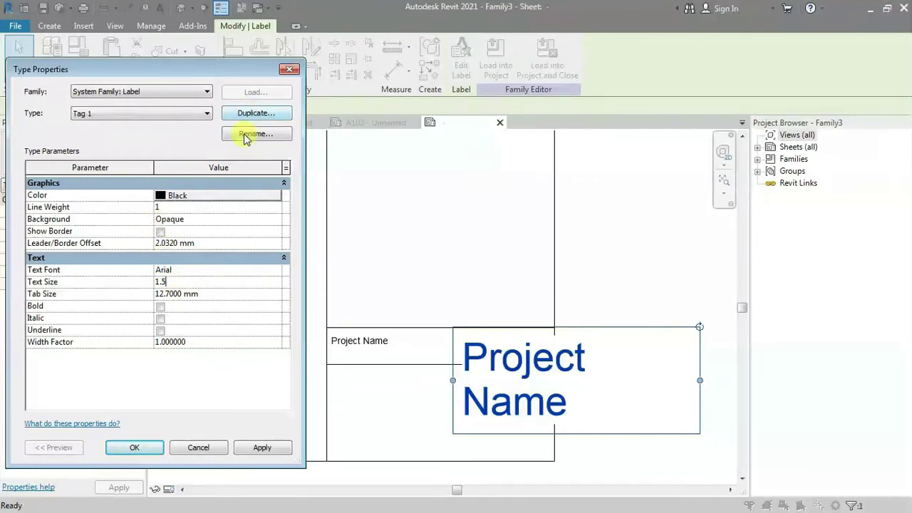
{"action": "left_click", "coordinate": [143, 448]}
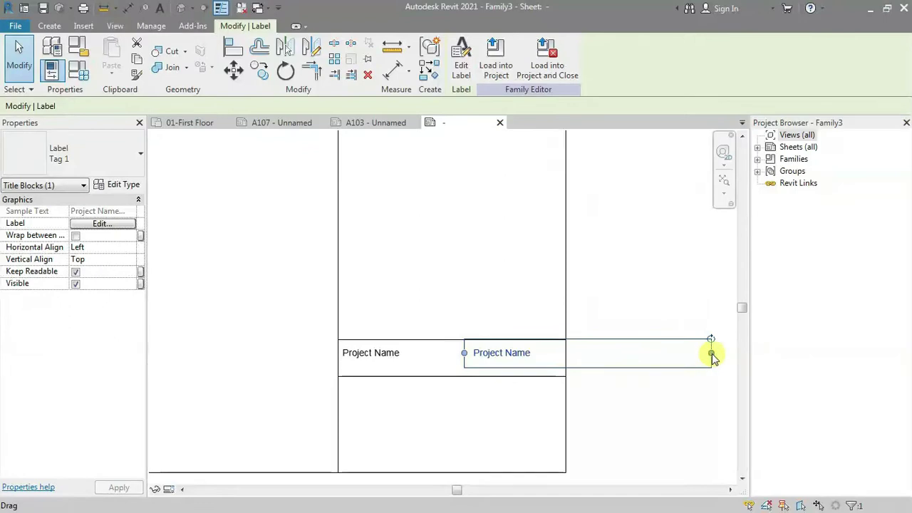
{"action": "left_click_drag", "start_coordinate": [711, 353], "coordinate": [554, 361]}
{"action": "left_click", "coordinate": [595, 395]}
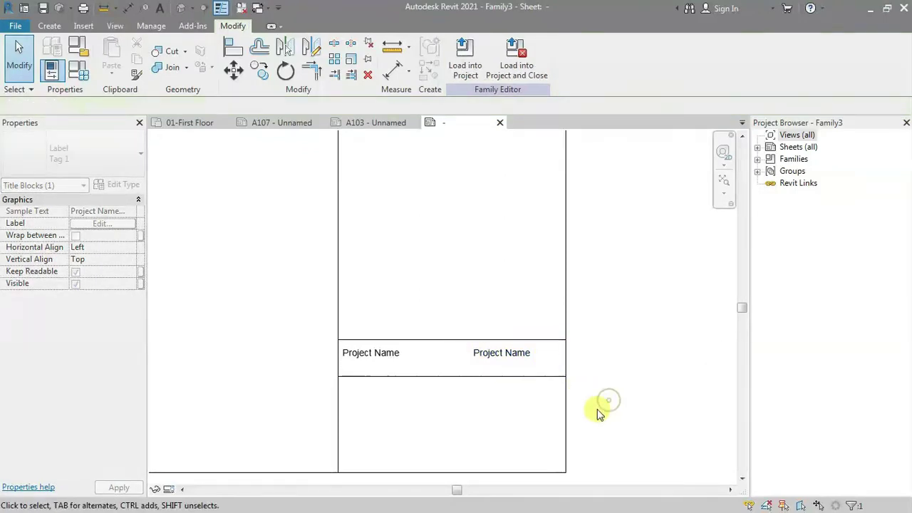
{"action": "scroll", "coordinate": [397, 285], "scroll_direction": "down", "scroll_amount": 1}
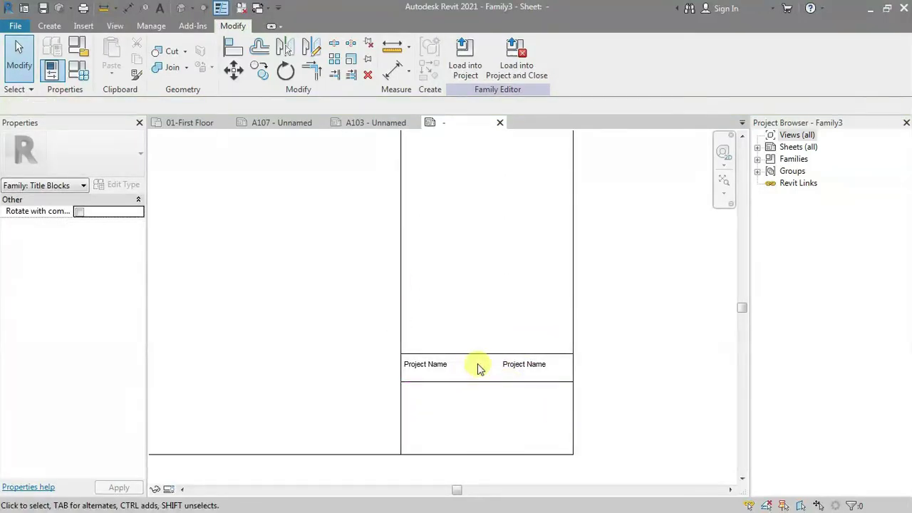
Attempt Load into Project, dismiss the warning, and return to the title block family
{"action": "left_click", "coordinate": [465, 57]}
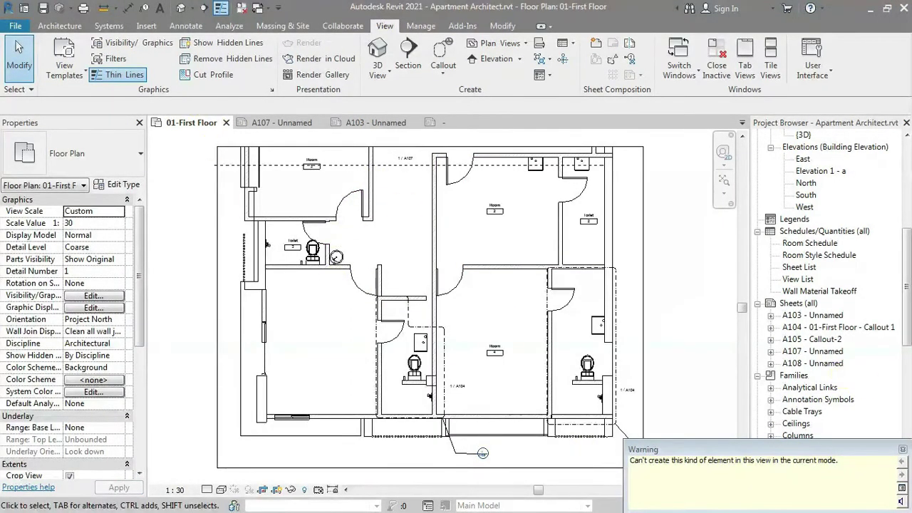
{"action": "left_click", "coordinate": [904, 450]}
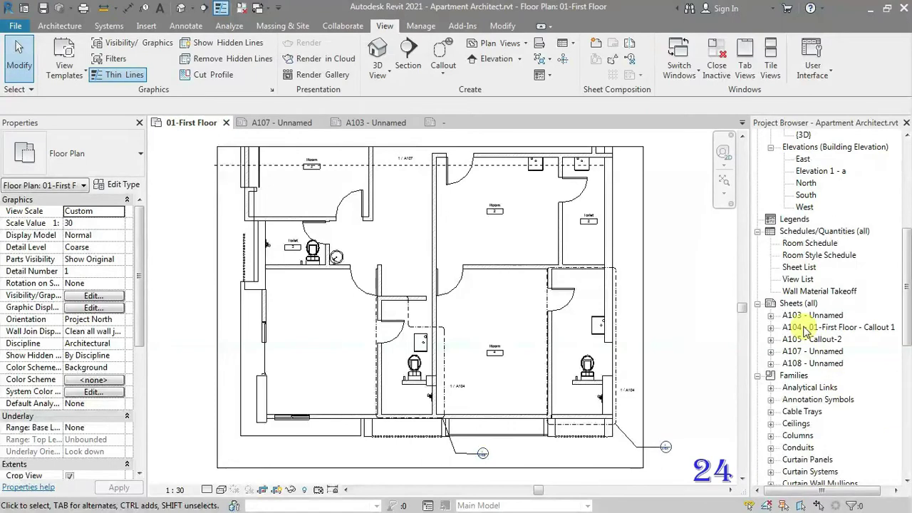
{"action": "left_click", "coordinate": [438, 122]}
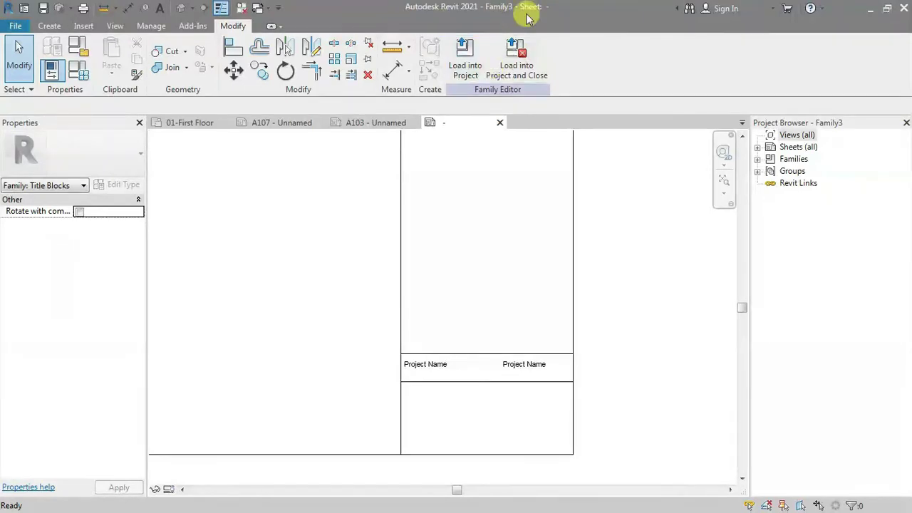
Load the edited title block into the Apartment Architect project
{"action": "scroll", "coordinate": [524, 338], "scroll_direction": "down", "scroll_amount": 1}
{"action": "scroll", "coordinate": [549, 335], "scroll_direction": "down", "scroll_amount": 3}
{"action": "scroll", "coordinate": [554, 317], "scroll_direction": "down", "scroll_amount": 1}
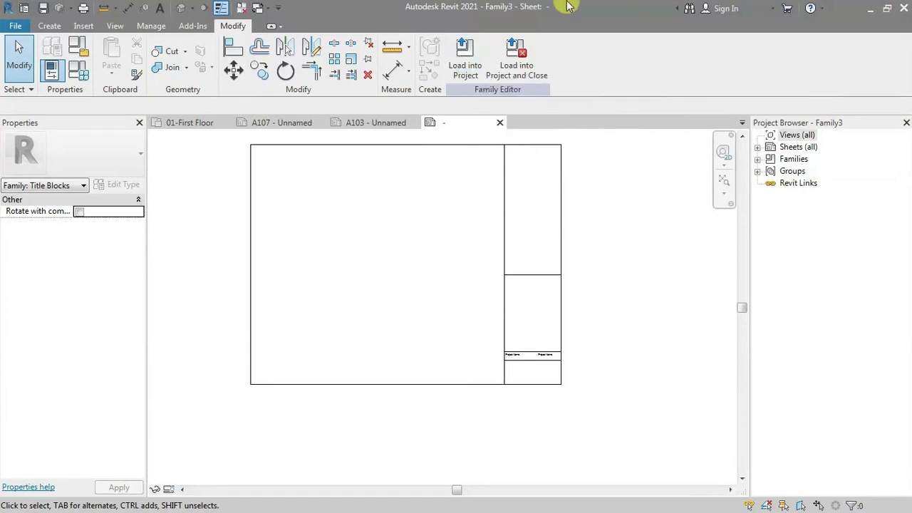
{"action": "left_click", "coordinate": [464, 58]}
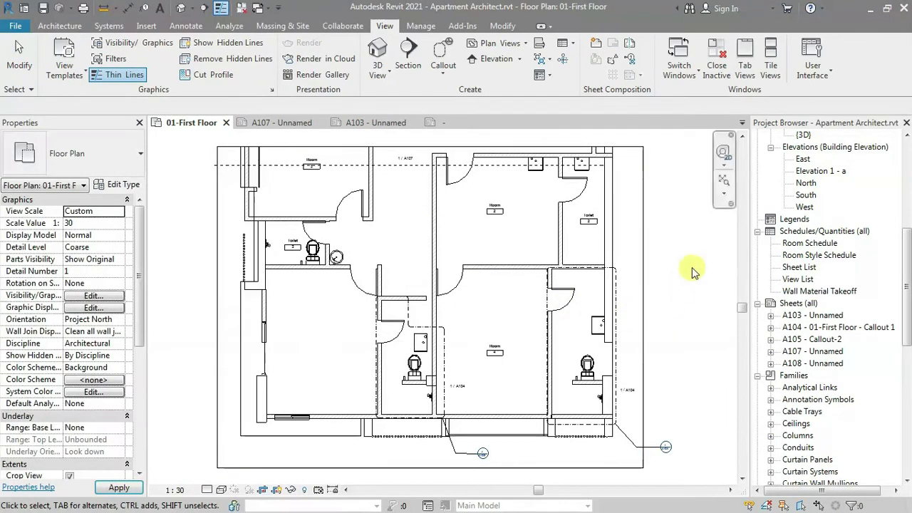
{"action": "left_click_drag", "start_coordinate": [907, 289], "coordinate": [907, 310]}
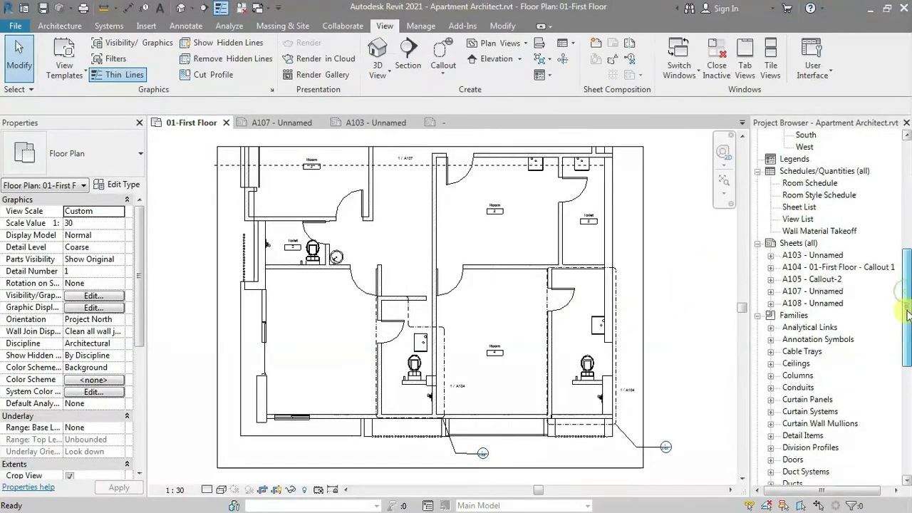
{"action": "left_click", "coordinate": [798, 243]}
Create new sheet A110 from Sheets (all) using the Family3 title block, and zoom into it
{"action": "right_click", "coordinate": [798, 243]}
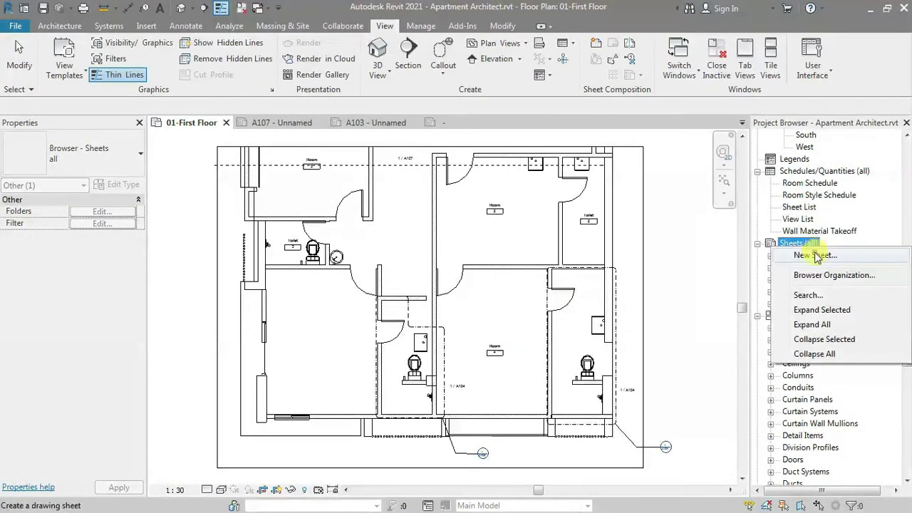
{"action": "left_click", "coordinate": [793, 253]}
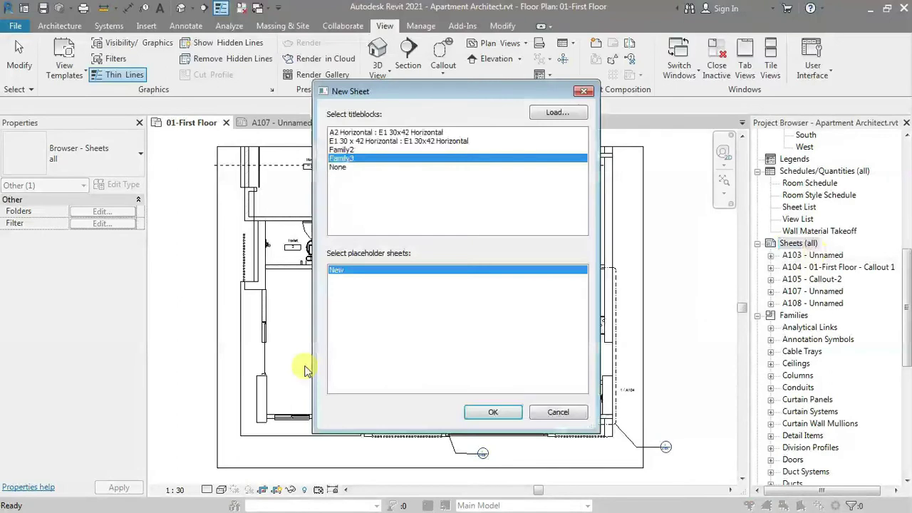
{"action": "left_click", "coordinate": [491, 415]}
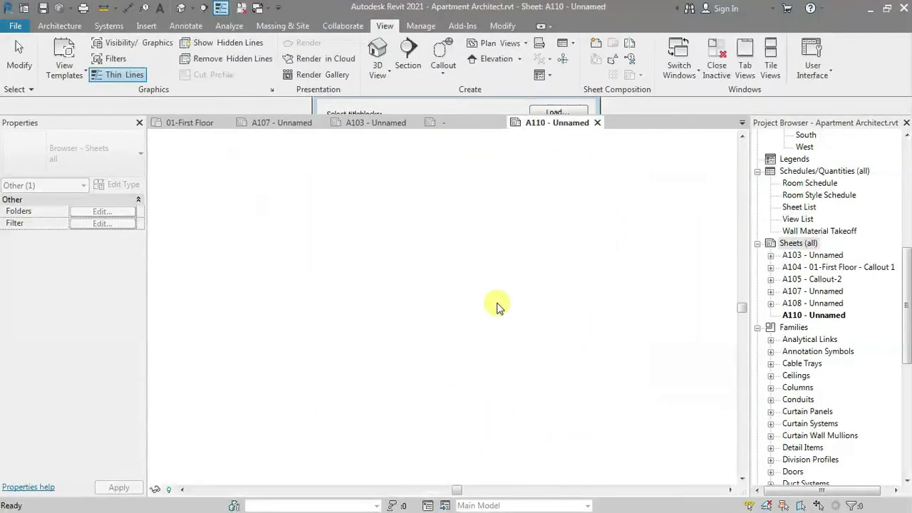
{"action": "left_click", "coordinate": [412, 249]}
{"action": "scroll", "coordinate": [591, 421], "scroll_direction": "up", "scroll_amount": 3}
{"action": "scroll", "coordinate": [578, 435], "scroll_direction": "up", "scroll_amount": 2}
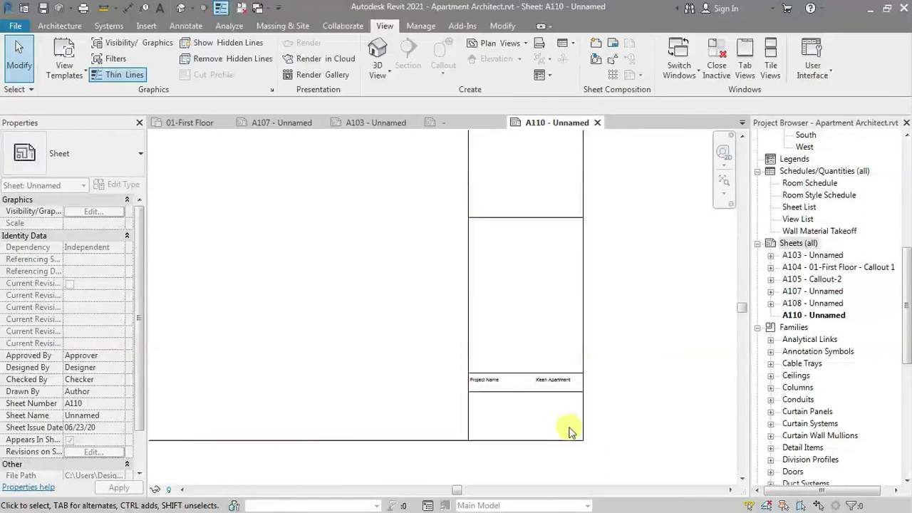
{"action": "scroll", "coordinate": [577, 434], "scroll_direction": "up", "scroll_amount": 2}
{"action": "scroll", "coordinate": [464, 401], "scroll_direction": "up", "scroll_amount": 2}
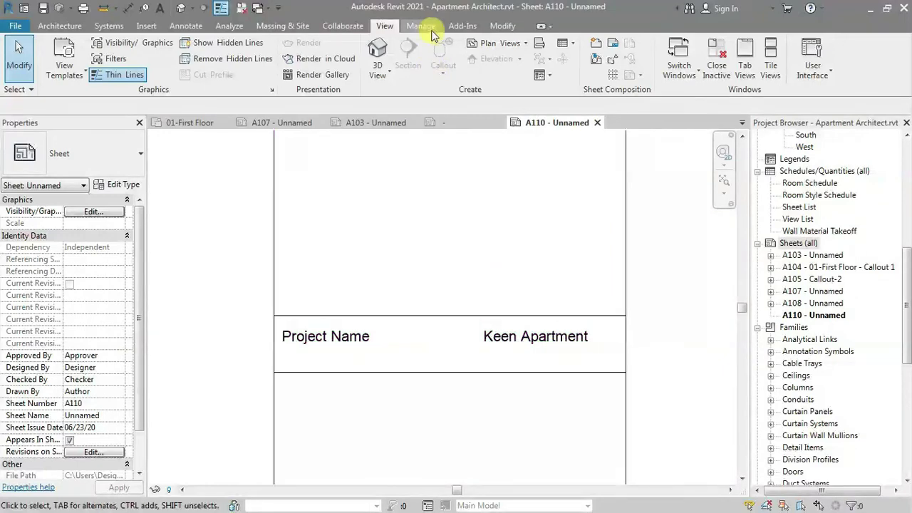
Review the project name in Manage > Project Information
{"action": "left_click", "coordinate": [421, 26]}
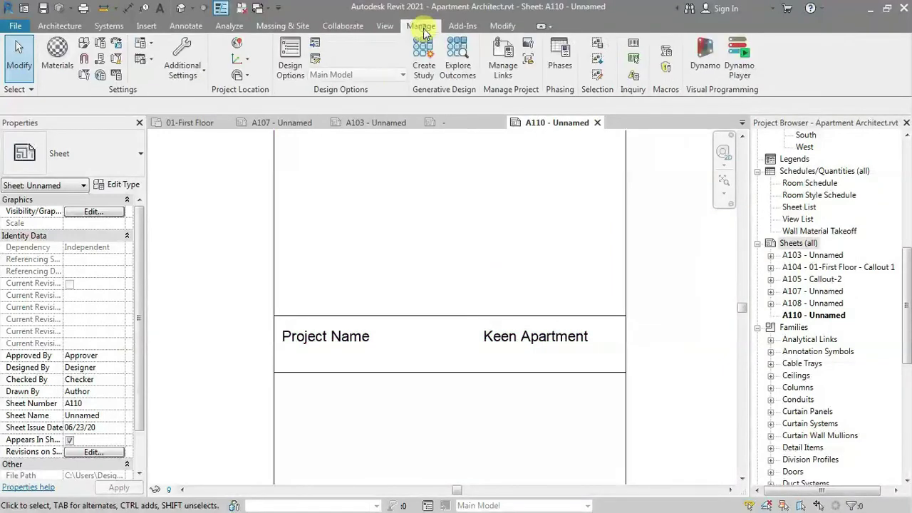
{"action": "left_click", "coordinate": [83, 77]}
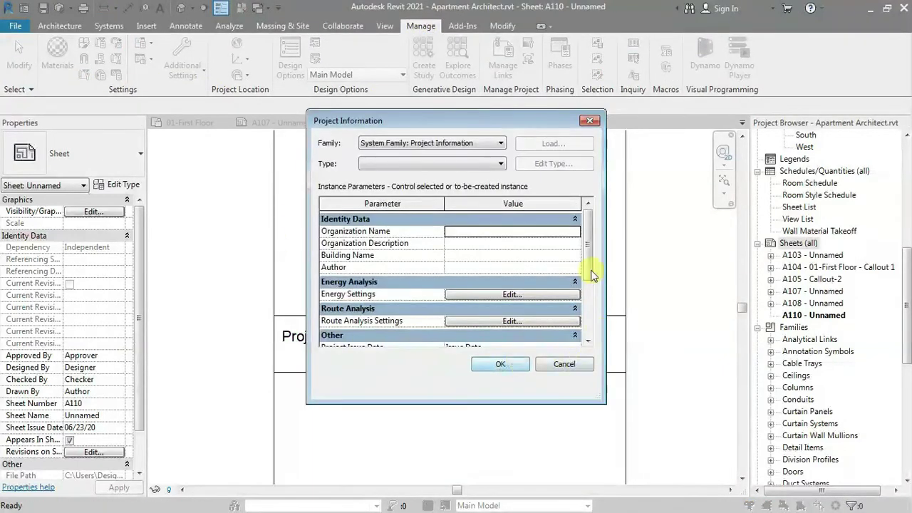
{"action": "scroll", "coordinate": [588, 264], "scroll_direction": "down", "scroll_amount": 3}
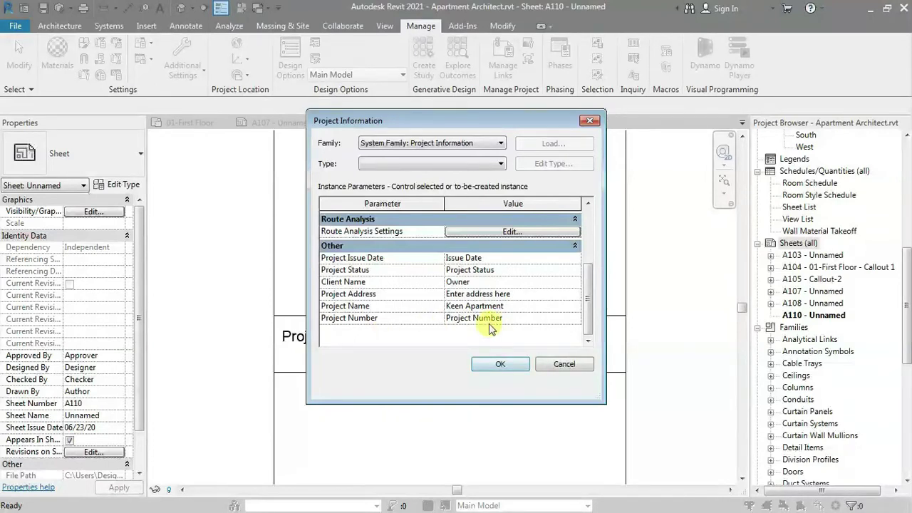
{"action": "left_click", "coordinate": [506, 366]}
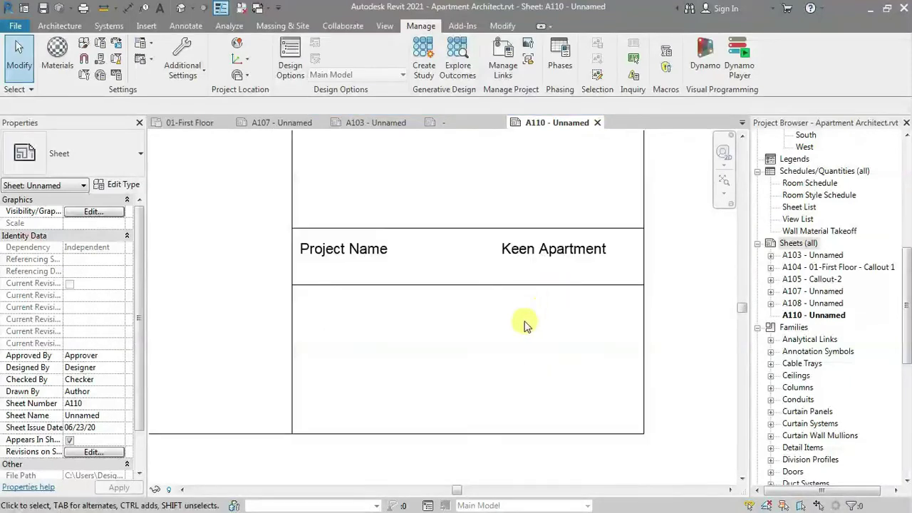
{"action": "scroll", "coordinate": [528, 313], "scroll_direction": "down", "scroll_amount": 1}
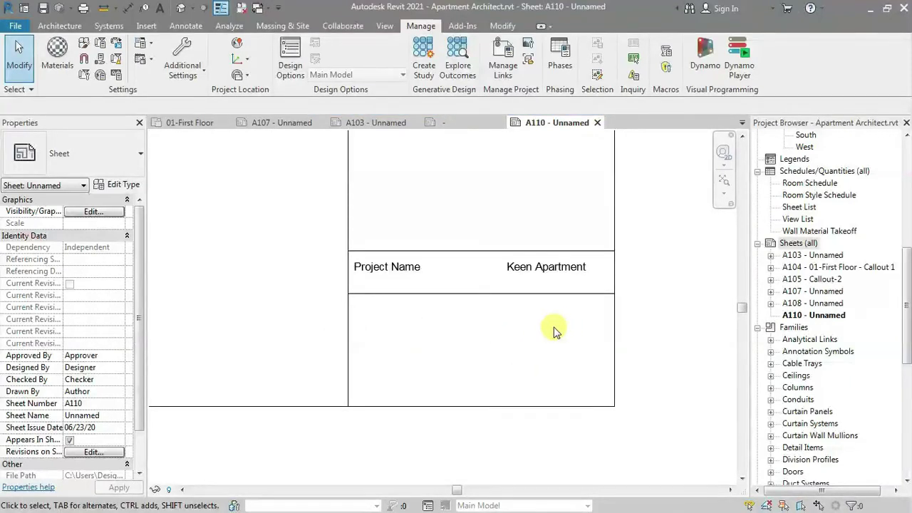
{"action": "scroll", "coordinate": [555, 317], "scroll_direction": "up", "scroll_amount": 1}
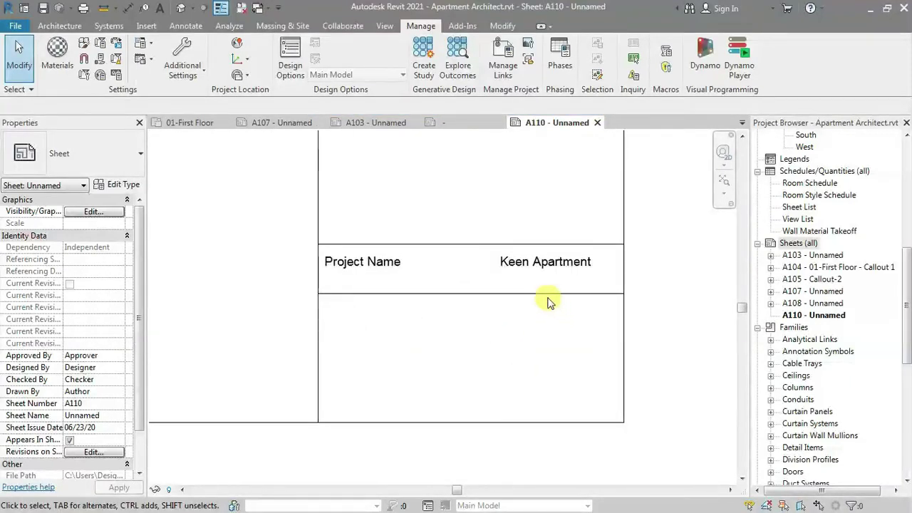
Change the sheet's project name label to 'Keen APT.' and confirm it in Project Information
{"action": "left_click", "coordinate": [550, 277]}
{"action": "left_click", "coordinate": [551, 277]}
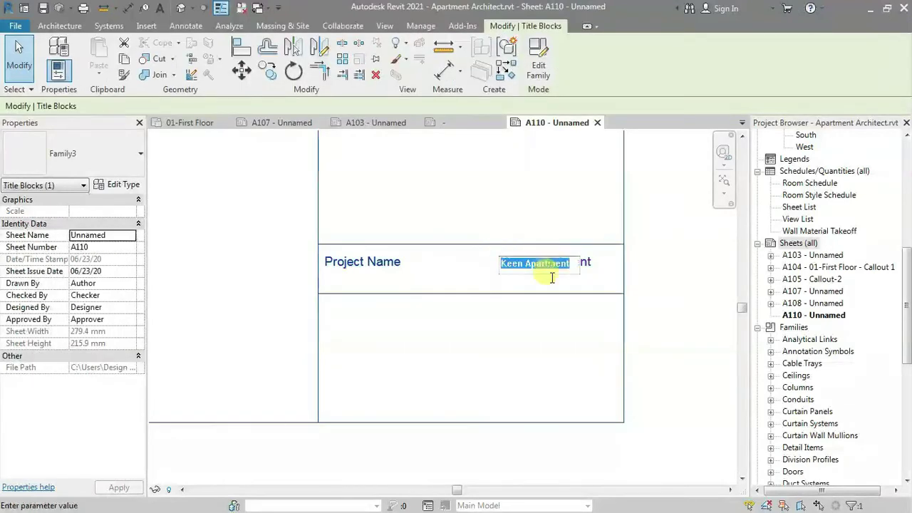
{"action": "type", "text": "Keen APT."}
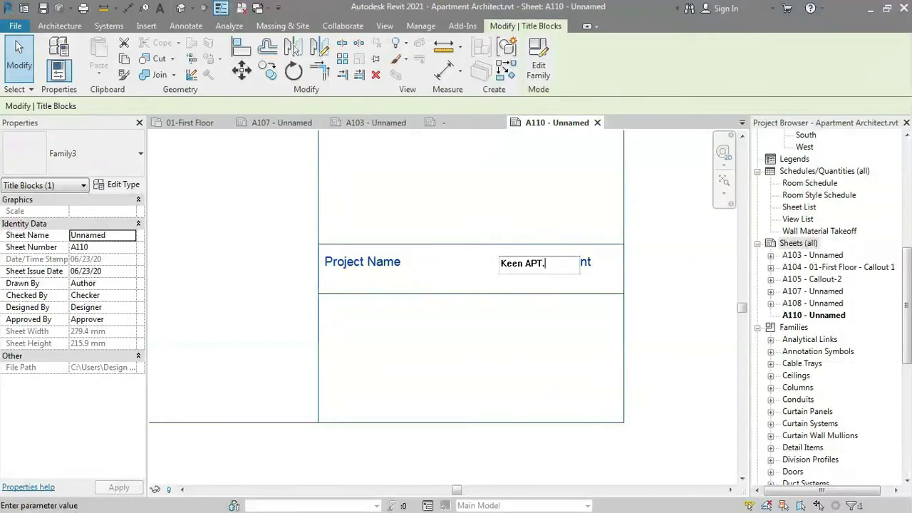
{"action": "left_click", "coordinate": [558, 353]}
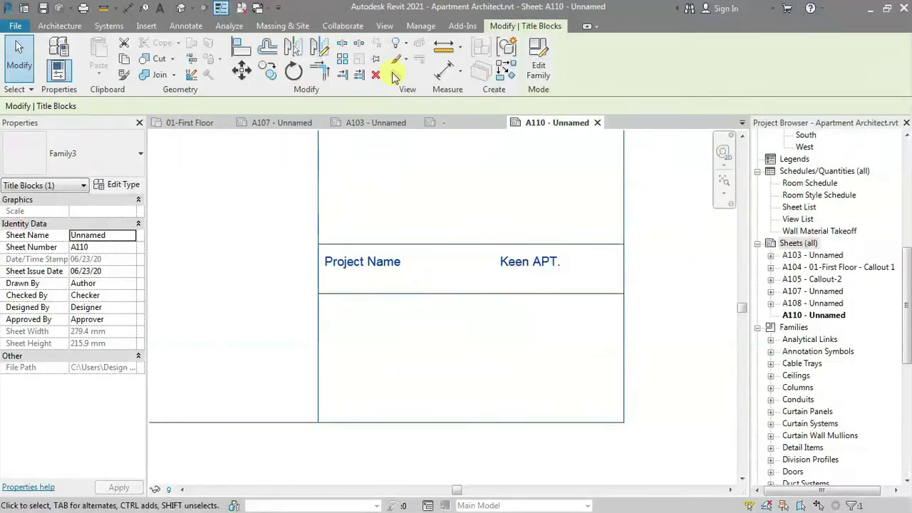
{"action": "left_click", "coordinate": [414, 28]}
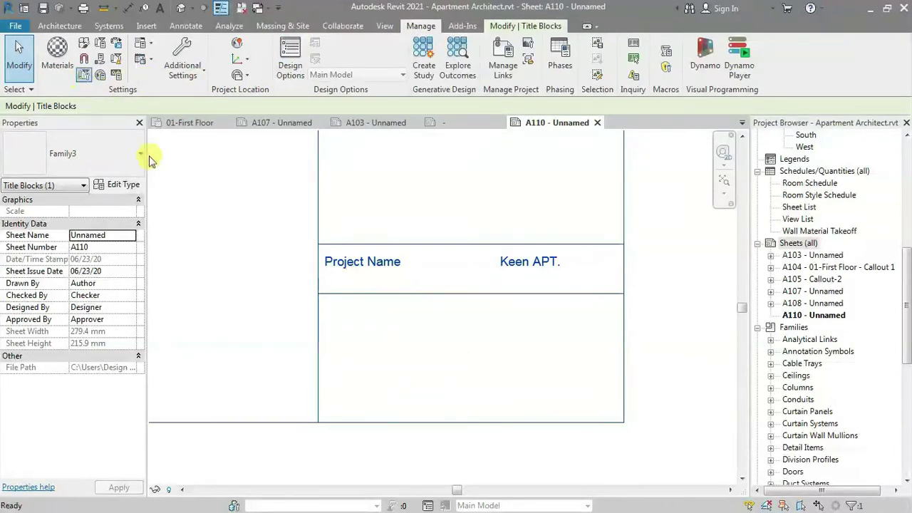
{"action": "left_click_drag", "start_coordinate": [589, 223], "coordinate": [535, 302]}
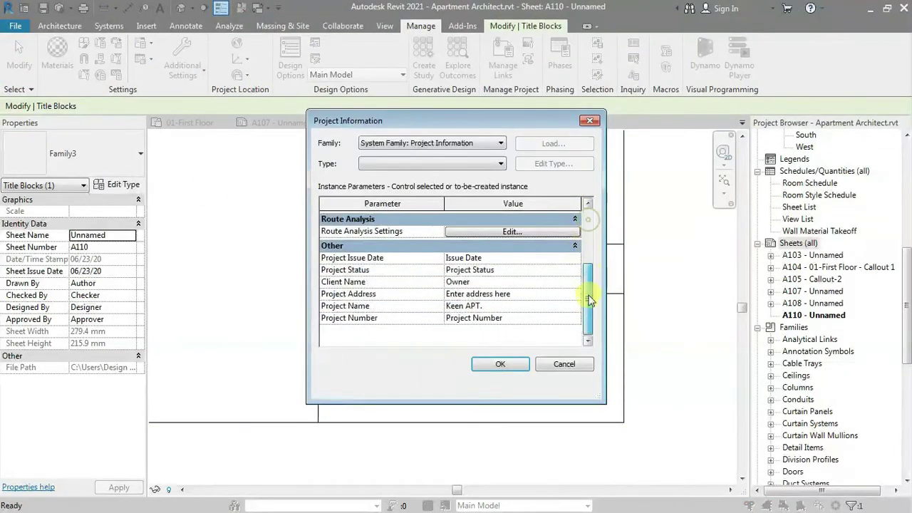
{"action": "left_click", "coordinate": [500, 365]}
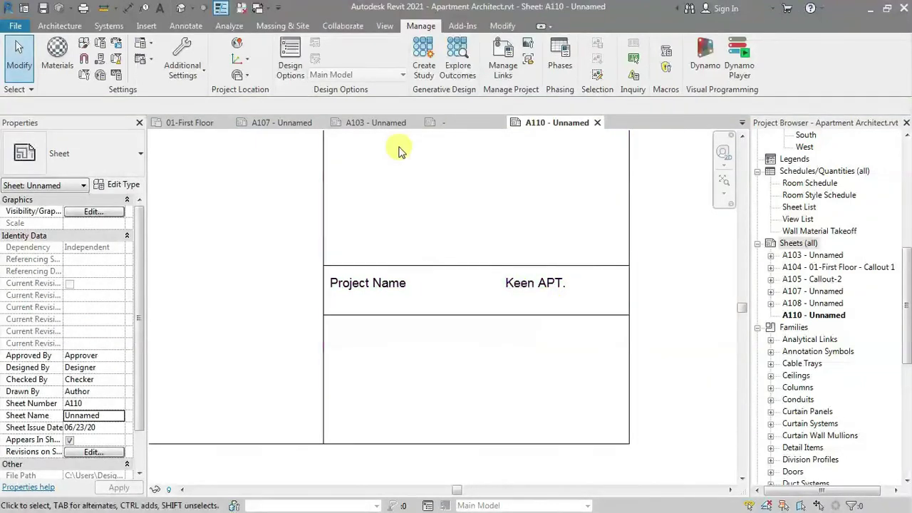
{"action": "mouse_move", "coordinate": [375, 123]}
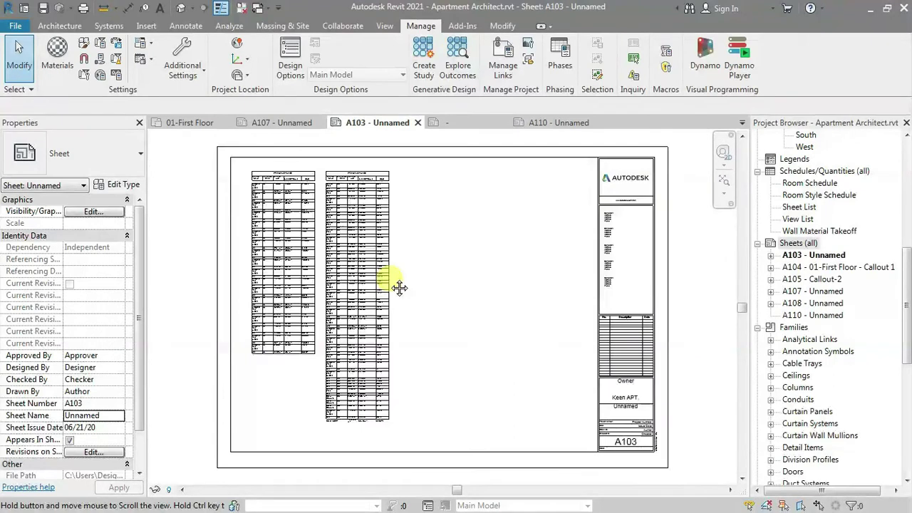
Zoom into sheet A103 and select its E1 30 x 42 Horizontal title block for family editing
{"action": "middle_click_drag", "start_coordinate": [393, 283], "coordinate": [531, 352]}
{"action": "scroll", "coordinate": [531, 353], "scroll_direction": "up", "scroll_amount": 3}
{"action": "scroll", "coordinate": [453, 262], "scroll_direction": "up", "scroll_amount": 2}
{"action": "middle_click_drag", "start_coordinate": [456, 307], "coordinate": [466, 271]}
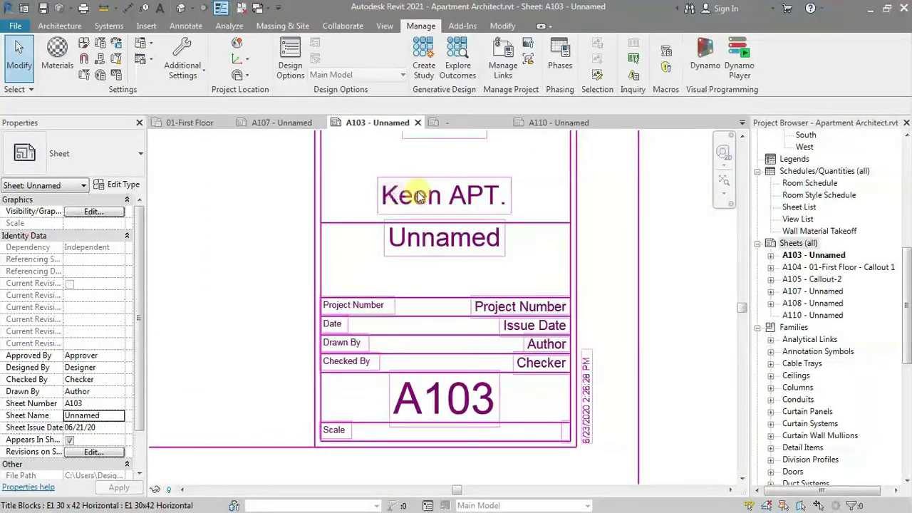
{"action": "scroll", "coordinate": [410, 345], "scroll_direction": "up", "scroll_amount": 1}
{"action": "scroll", "coordinate": [525, 308], "scroll_direction": "up", "scroll_amount": 1}
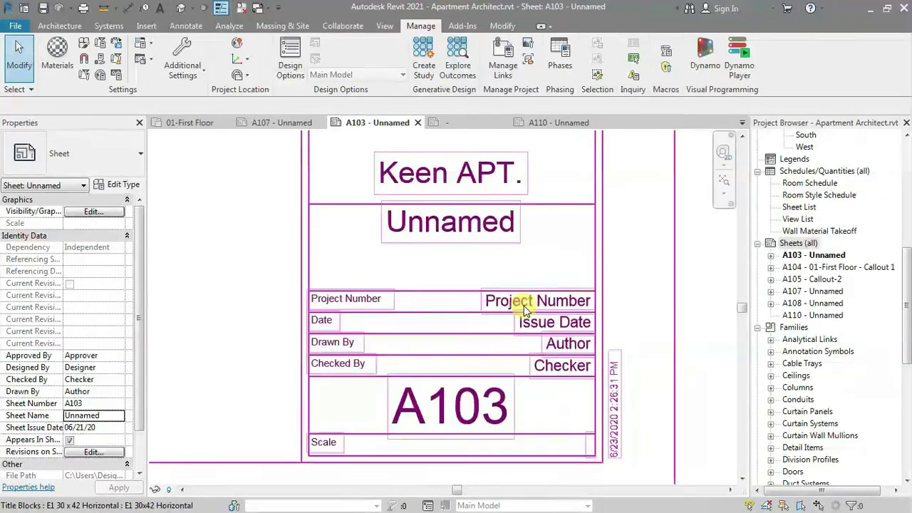
{"action": "left_click", "coordinate": [527, 303]}
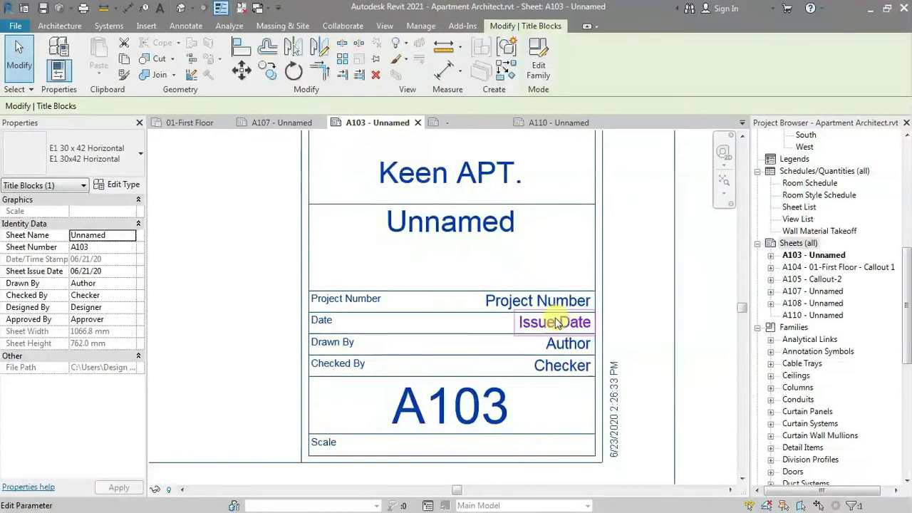
{"action": "scroll", "coordinate": [531, 298], "scroll_direction": "down", "scroll_amount": 1}
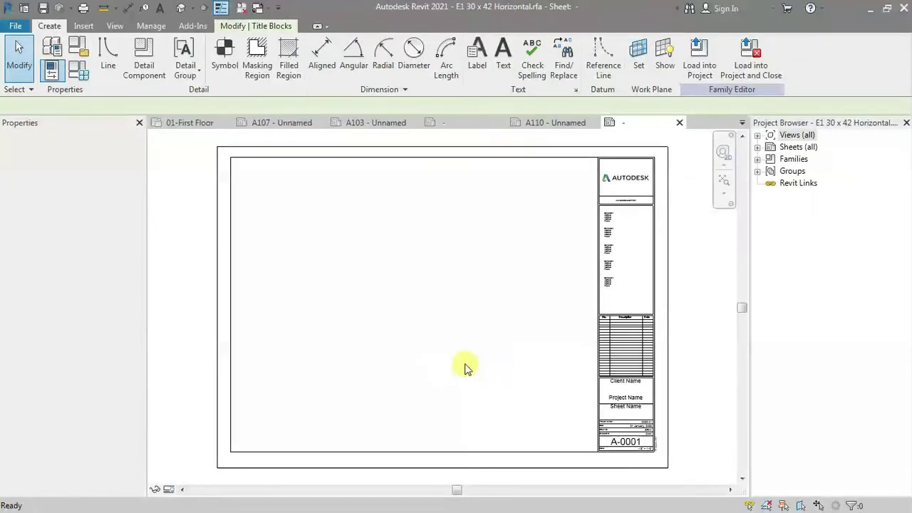
Inspect the Project Number label 2000.01's parameter settings and close them without changes
{"action": "scroll", "coordinate": [521, 385], "scroll_direction": "up", "scroll_amount": 3}
{"action": "middle_click_drag", "start_coordinate": [468, 349], "coordinate": [383, 257]}
{"action": "scroll", "coordinate": [383, 256], "scroll_direction": "up", "scroll_amount": 2}
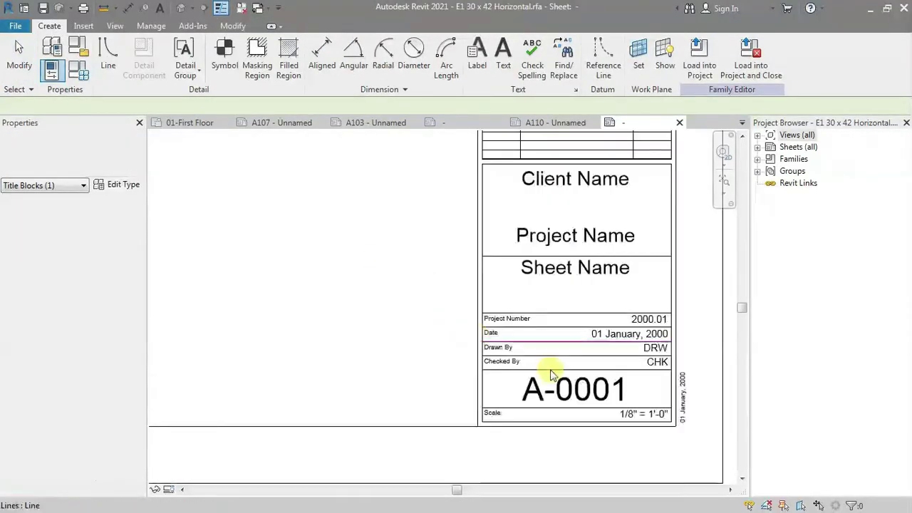
{"action": "scroll", "coordinate": [364, 287], "scroll_direction": "up", "scroll_amount": 1}
{"action": "scroll", "coordinate": [399, 250], "scroll_direction": "up", "scroll_amount": 2}
{"action": "left_click", "coordinate": [417, 208]}
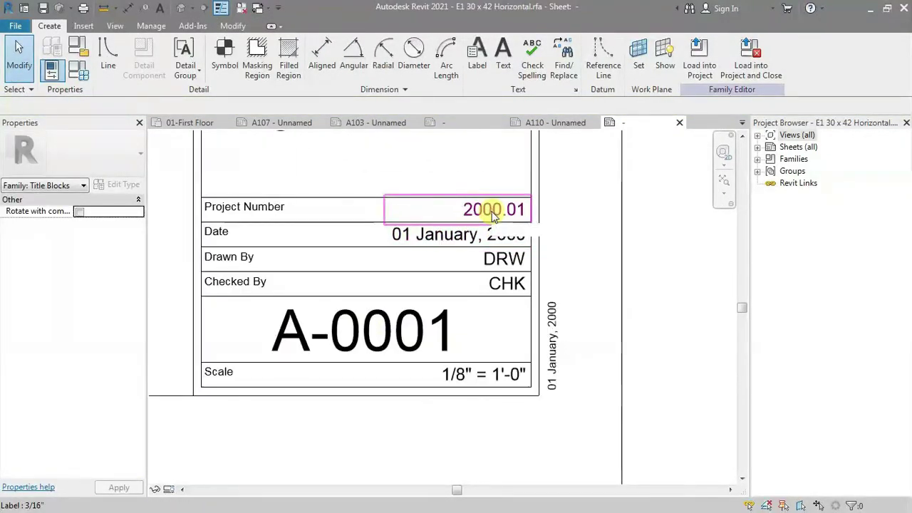
{"action": "left_click", "coordinate": [461, 62]}
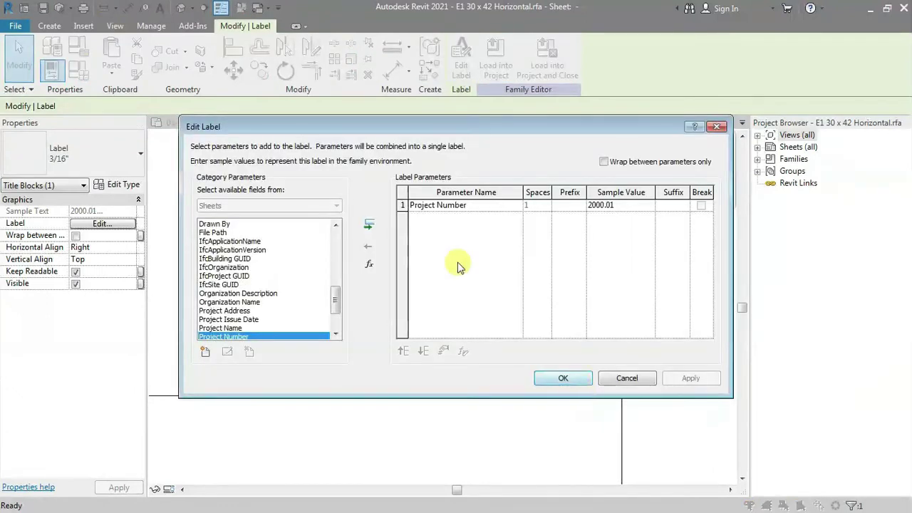
{"action": "left_click", "coordinate": [717, 127]}
{"action": "left_click", "coordinate": [584, 357]}
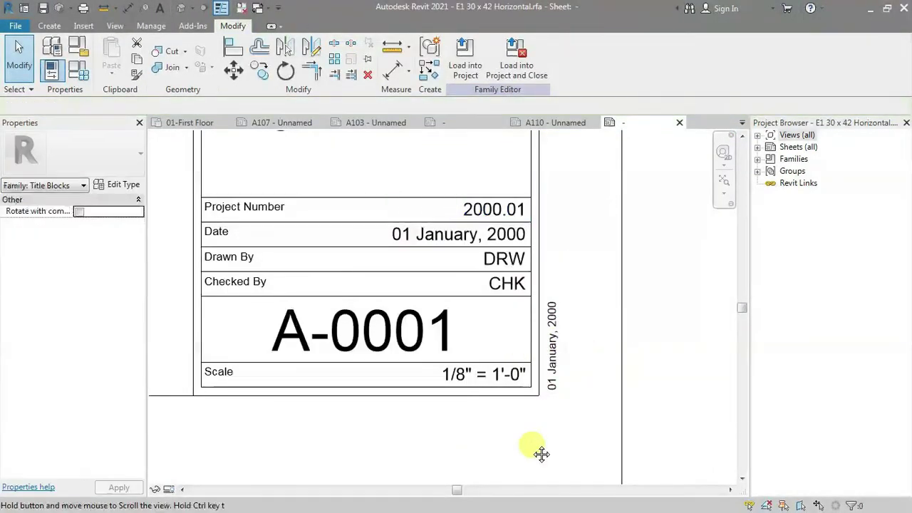
Inspect the Scale label's parameter settings and close them unchanged
{"action": "middle_click_drag", "start_coordinate": [542, 454], "coordinate": [560, 444]}
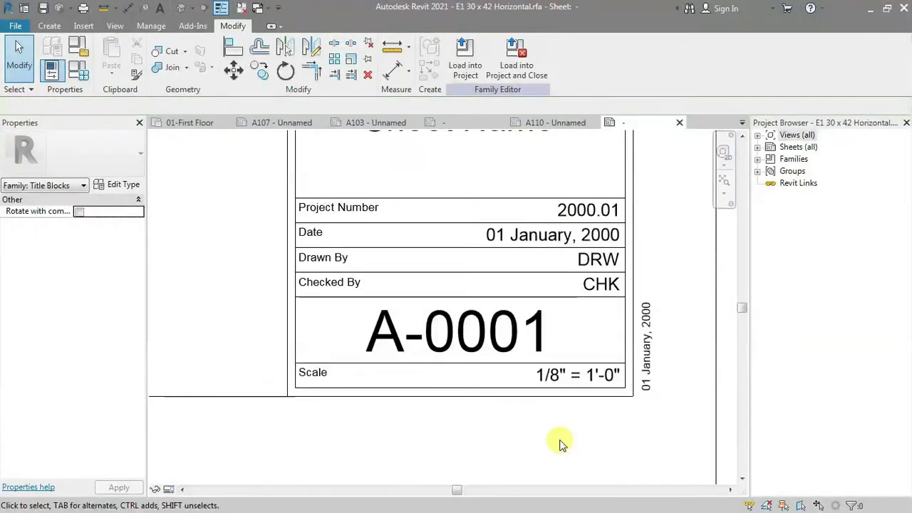
{"action": "left_click", "coordinate": [581, 383]}
{"action": "left_click", "coordinate": [459, 55]}
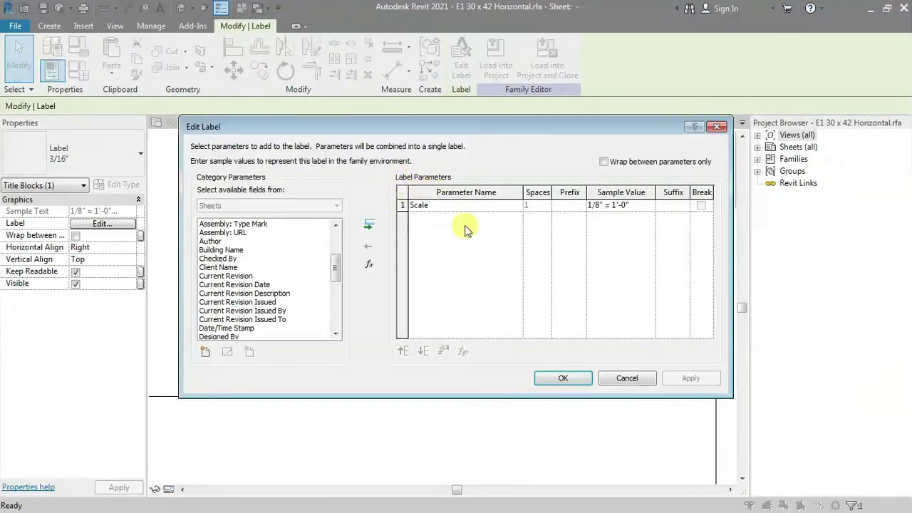
{"action": "left_click", "coordinate": [718, 127]}
{"action": "scroll", "coordinate": [582, 452], "scroll_direction": "down", "scroll_amount": 3}
{"action": "scroll", "coordinate": [606, 428], "scroll_direction": "down", "scroll_amount": 2}
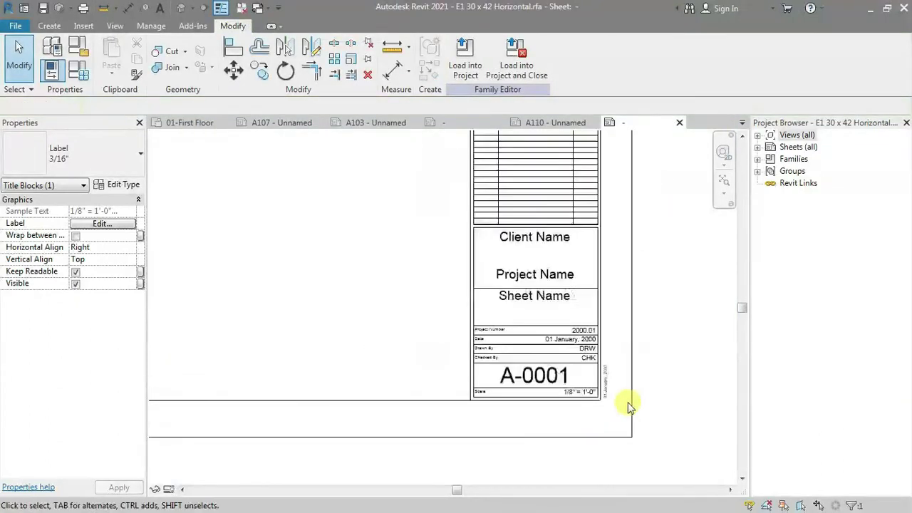
{"action": "key", "text": "Escape"}
Delete the stacked text notes in the title block
{"action": "scroll", "coordinate": [634, 371], "scroll_direction": "down", "scroll_amount": 2}
{"action": "middle_click_drag", "start_coordinate": [639, 397], "coordinate": [618, 306]}
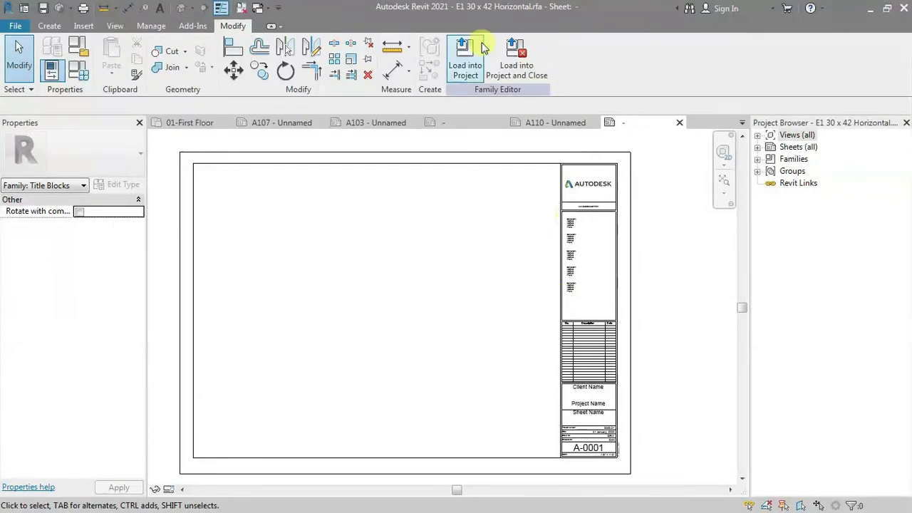
{"action": "scroll", "coordinate": [523, 240], "scroll_direction": "up", "scroll_amount": 1}
{"action": "left_click_drag", "start_coordinate": [520, 218], "coordinate": [596, 314]}
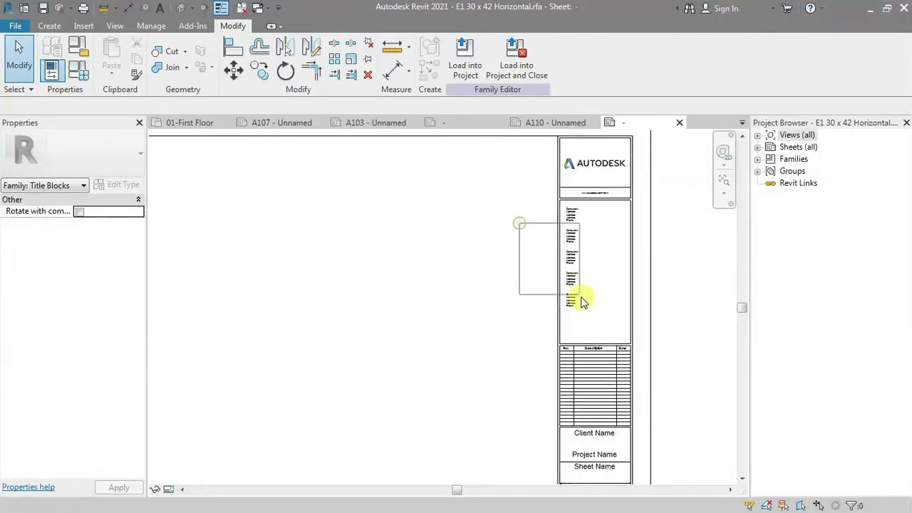
{"action": "key", "text": "Delete"}
Nudge the sheet's top border and title block elements down, back up, then slightly down
{"action": "scroll", "coordinate": [602, 275], "scroll_direction": "down", "scroll_amount": 2}
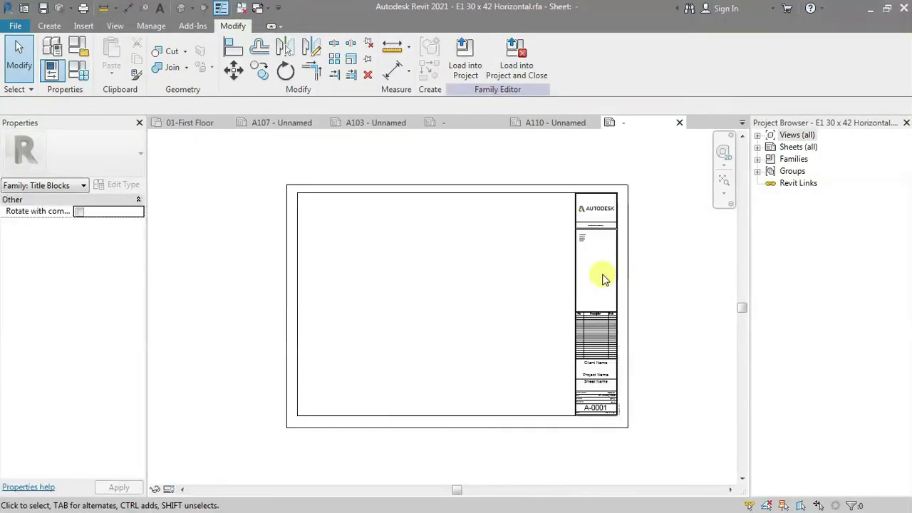
{"action": "scroll", "coordinate": [605, 275], "scroll_direction": "down", "scroll_amount": 1}
{"action": "left_click_drag", "start_coordinate": [354, 181], "coordinate": [652, 255]}
{"action": "key", "text": "Down"}
{"action": "key", "text": "Down"}
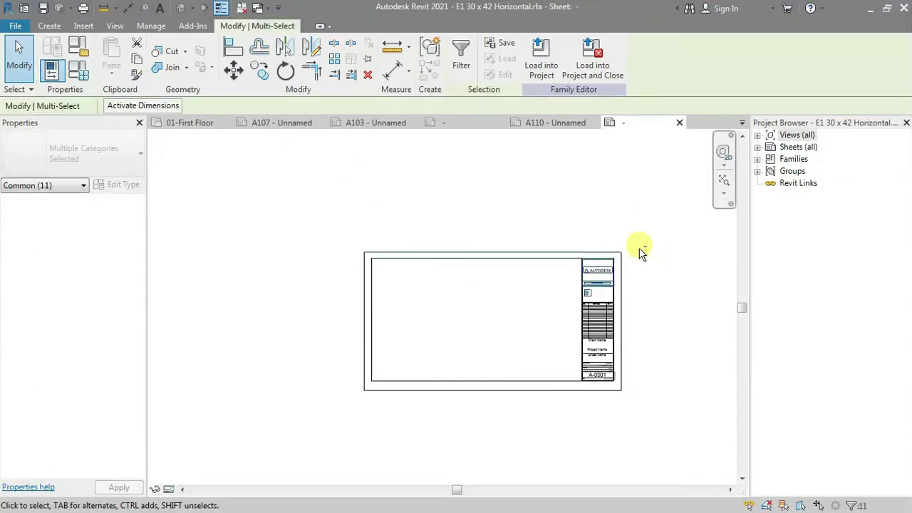
{"action": "key", "text": "Down"}
{"action": "key", "text": "Down"}
{"action": "key", "text": "Up"}
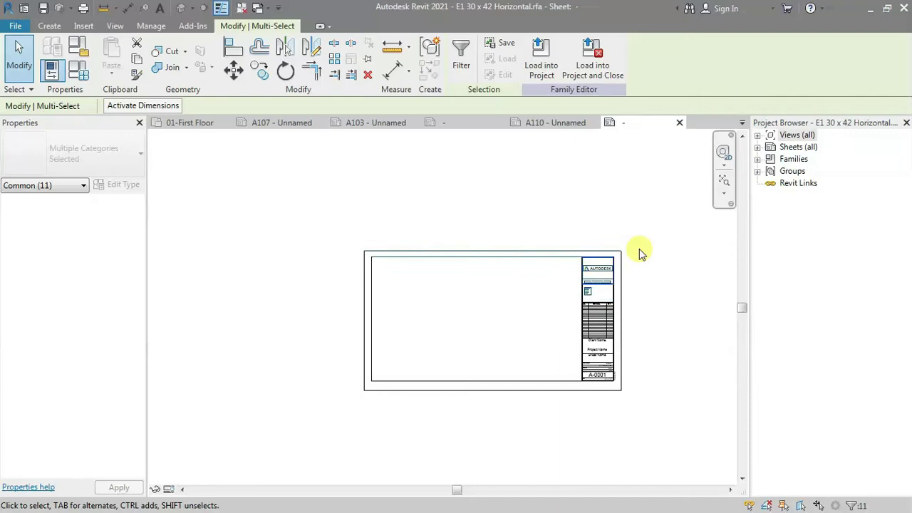
{"action": "key", "text": "Up"}
{"action": "scroll", "coordinate": [635, 326], "scroll_direction": "up", "scroll_amount": 2}
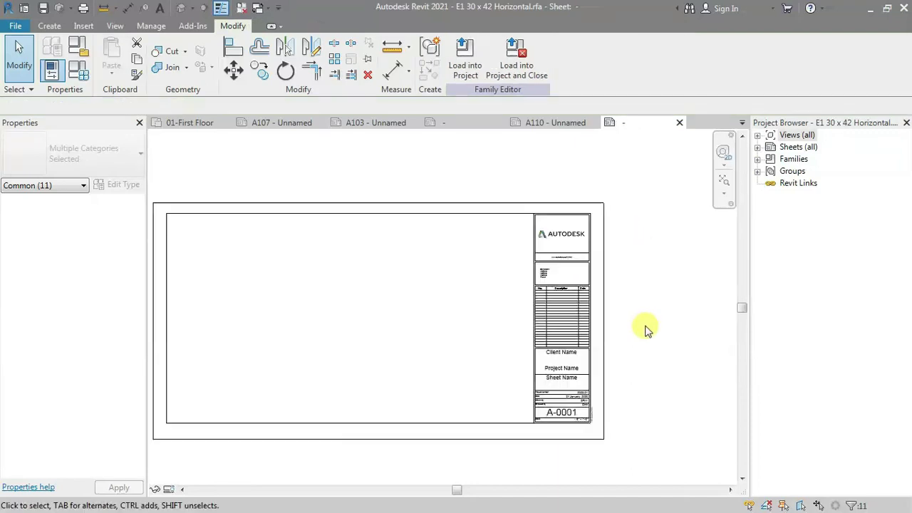
{"action": "key", "text": "Escape"}
{"action": "scroll", "coordinate": [289, 265], "scroll_direction": "down", "scroll_amount": 1}
{"action": "left_click_drag", "start_coordinate": [177, 219], "coordinate": [672, 274]}
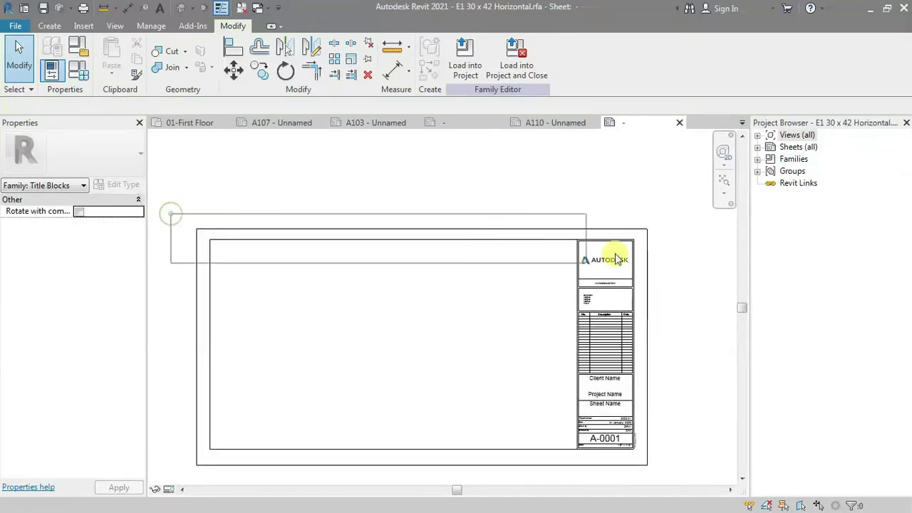
{"action": "key", "text": "Down"}
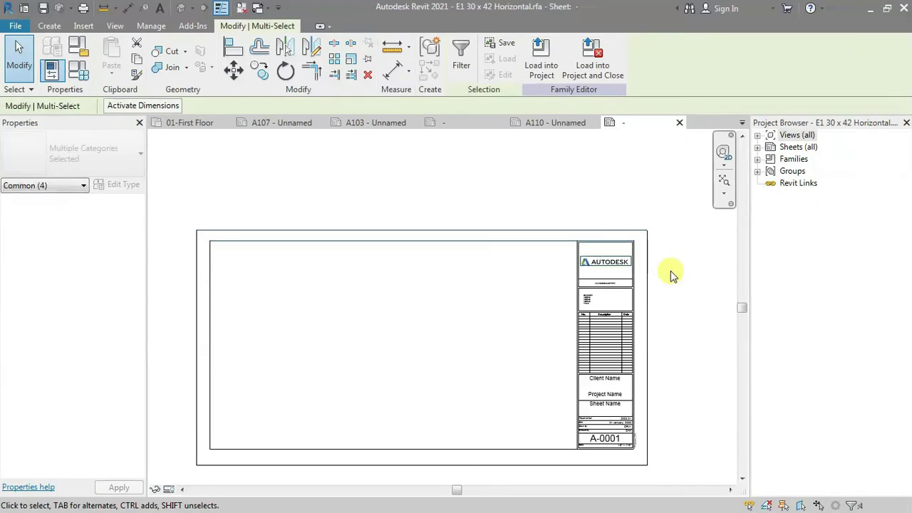
{"action": "left_click", "coordinate": [634, 254]}
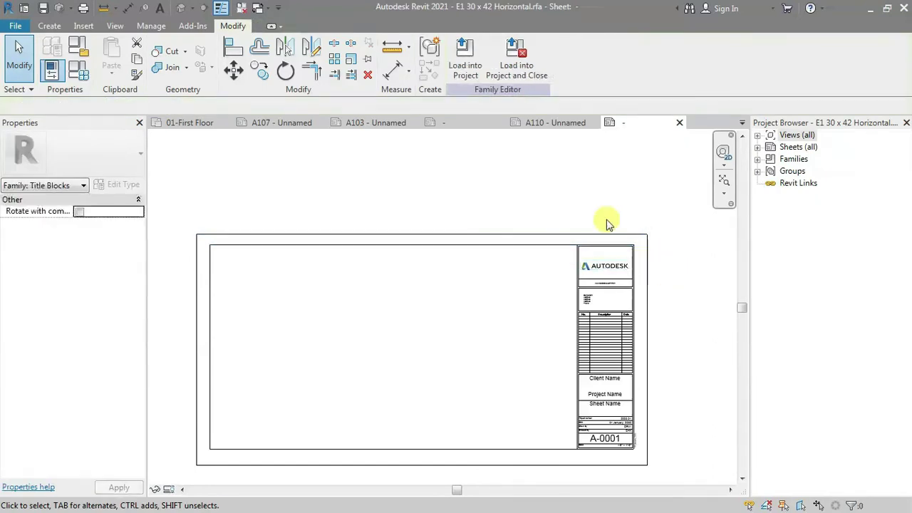
Move the sheet's left border lines slightly to the right
{"action": "scroll", "coordinate": [628, 249], "scroll_direction": "down", "scroll_amount": 2}
{"action": "left_click_drag", "start_coordinate": [300, 202], "coordinate": [423, 432]}
{"action": "key", "text": "Right"}
{"action": "key", "text": "Right"}
{"action": "key", "text": "Right"}
{"action": "key", "text": "Right"}
{"action": "key", "text": "Right"}
{"action": "key", "text": "Right"}
{"action": "key", "text": "Right"}
{"action": "key", "text": "Right"}
{"action": "key", "text": "Right"}
{"action": "left_click", "coordinate": [423, 432]}
Pan and zoom onto the revision schedule in the title block's lower-right corner
{"action": "scroll", "coordinate": [475, 393], "scroll_direction": "up", "scroll_amount": 2}
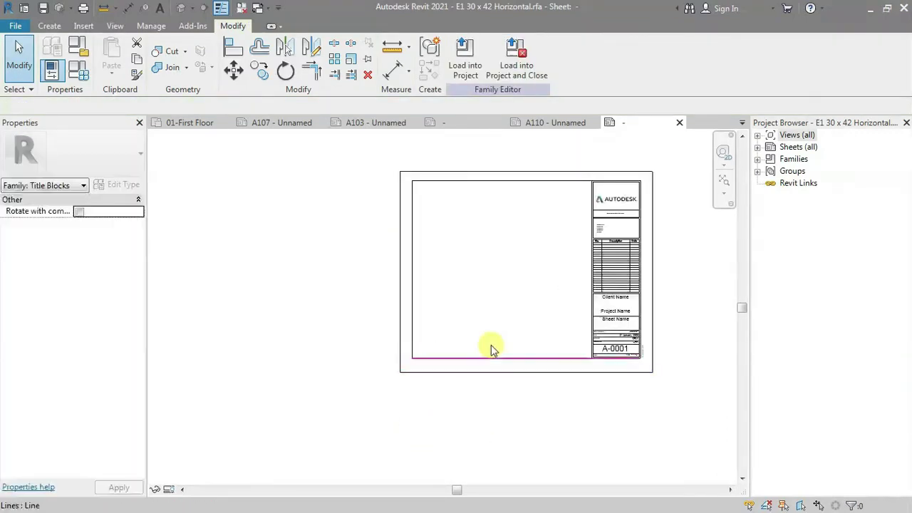
{"action": "mouse_move", "coordinate": [611, 366]}
{"action": "middle_mouse_down"}
{"action": "mouse_move", "coordinate": [432, 404]}
{"action": "mouse_move", "coordinate": [538, 332]}
{"action": "middle_mouse_up"}
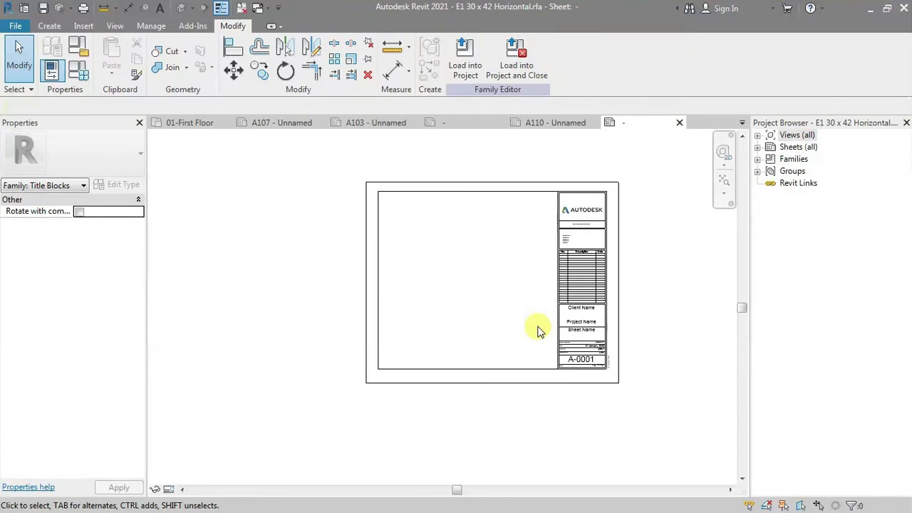
{"action": "middle_click_drag", "start_coordinate": [496, 299], "coordinate": [467, 323]}
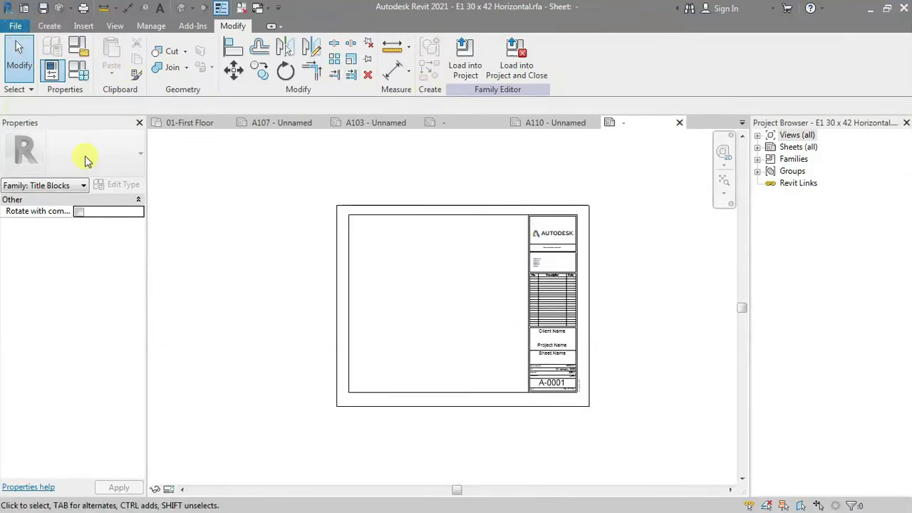
{"action": "key", "text": "alt+f"}
{"action": "key", "text": "Escape"}
{"action": "scroll", "coordinate": [553, 355], "scroll_direction": "up", "scroll_amount": 2}
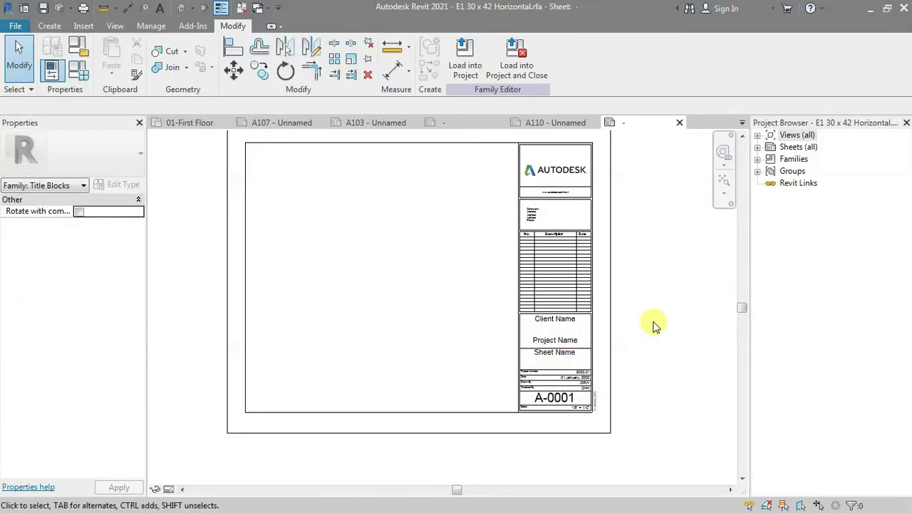
{"action": "scroll", "coordinate": [546, 258], "scroll_direction": "up", "scroll_amount": 2}
{"action": "scroll", "coordinate": [533, 273], "scroll_direction": "up", "scroll_amount": 1}
{"action": "middle_click_drag", "start_coordinate": [534, 273], "coordinate": [471, 245]}
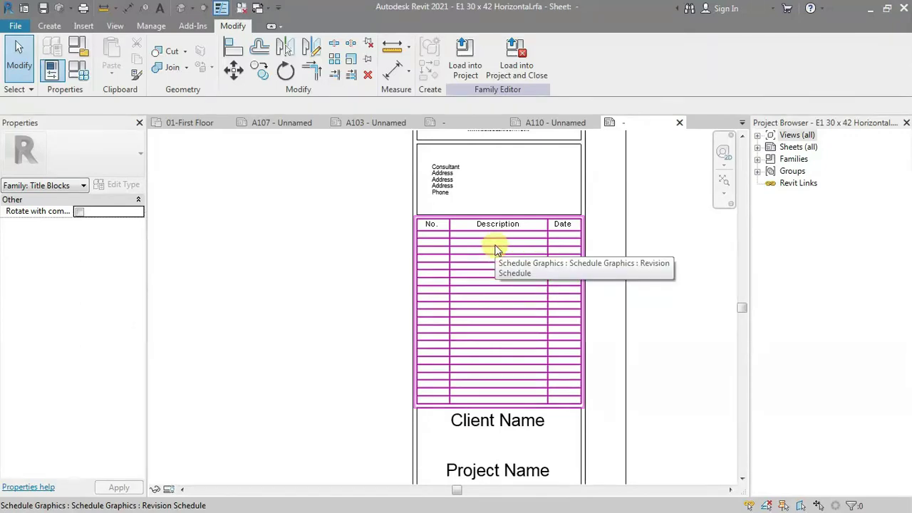
Select the revision schedule and switch the Properties palette to Schedule: Revision Schedule
{"action": "left_click", "coordinate": [497, 251]}
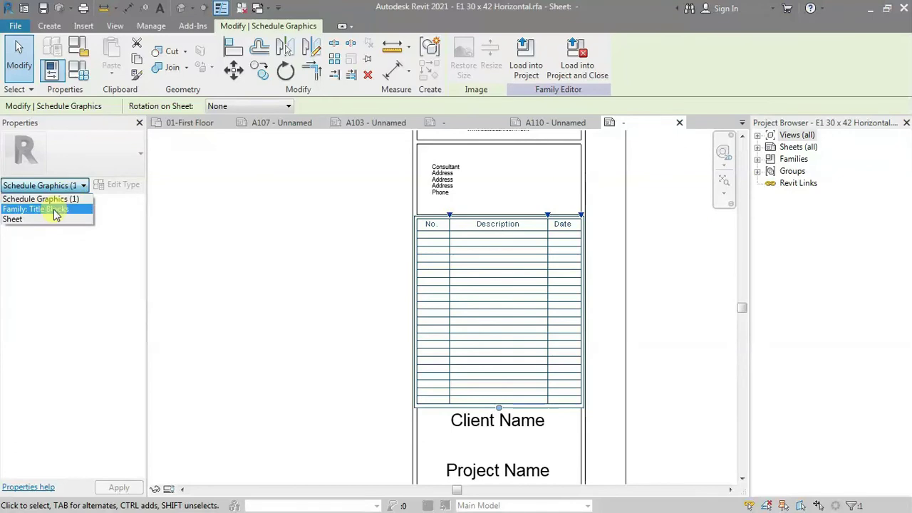
{"action": "left_click", "coordinate": [54, 211]}
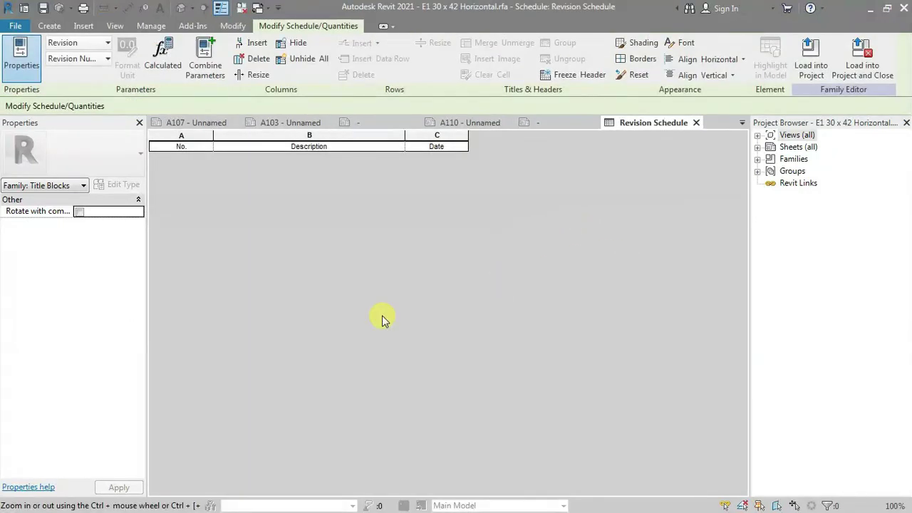
{"action": "left_click", "coordinate": [71, 187]}
{"action": "left_click", "coordinate": [46, 211]}
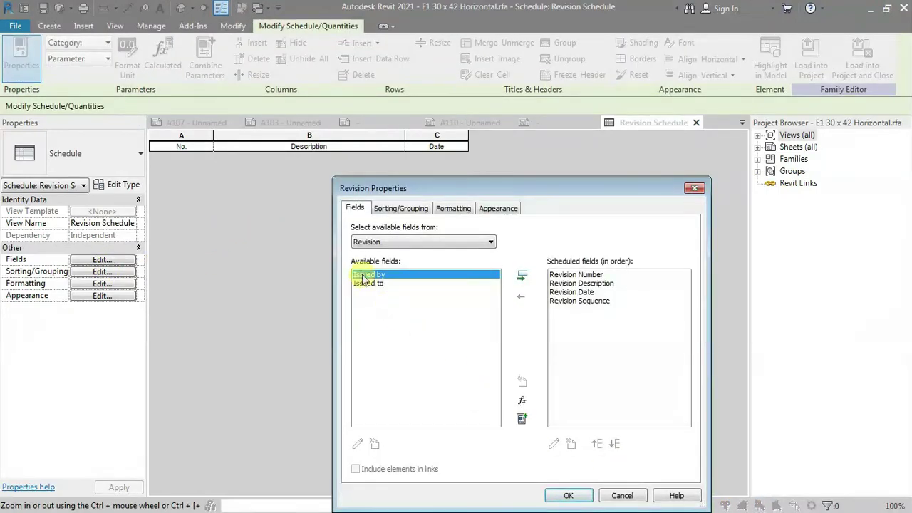
Add the Revision field 'Issued by' to the scheduled fields and confirm with OK
{"action": "left_click", "coordinate": [388, 243]}
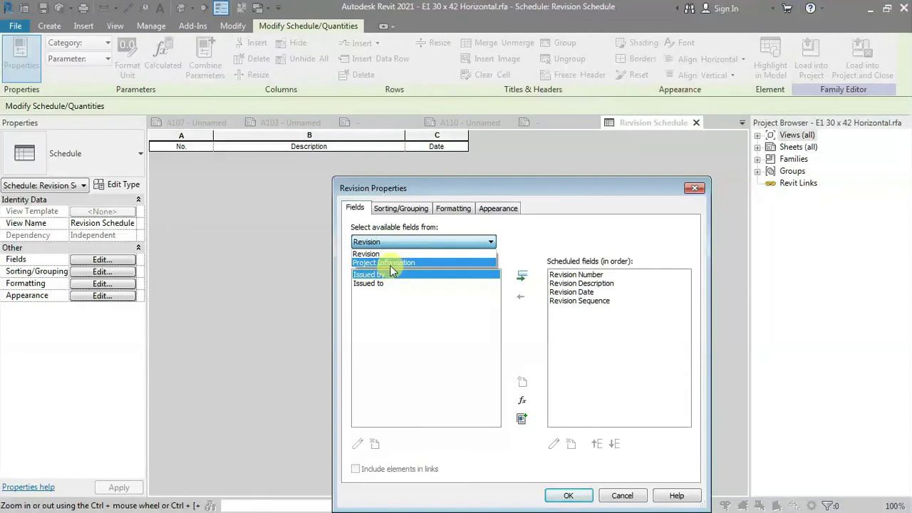
{"action": "left_click", "coordinate": [390, 263]}
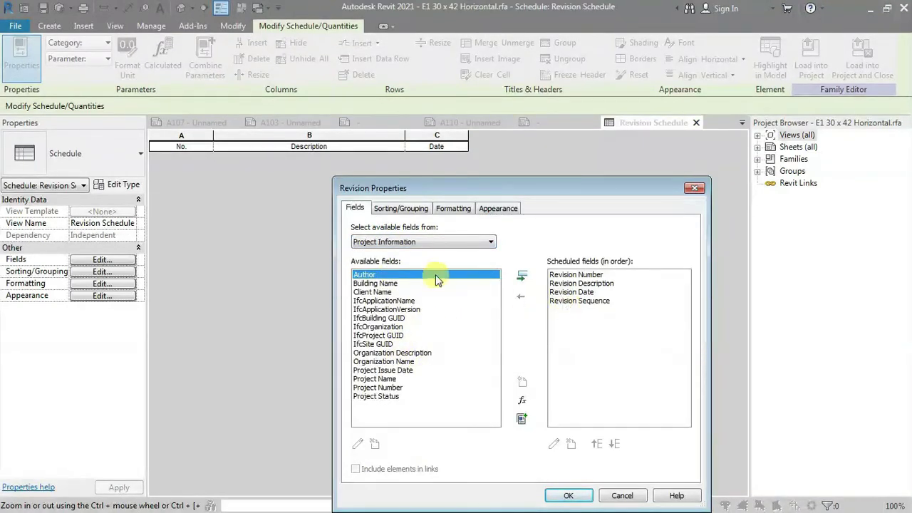
{"action": "left_click", "coordinate": [432, 243]}
{"action": "left_click", "coordinate": [378, 252]}
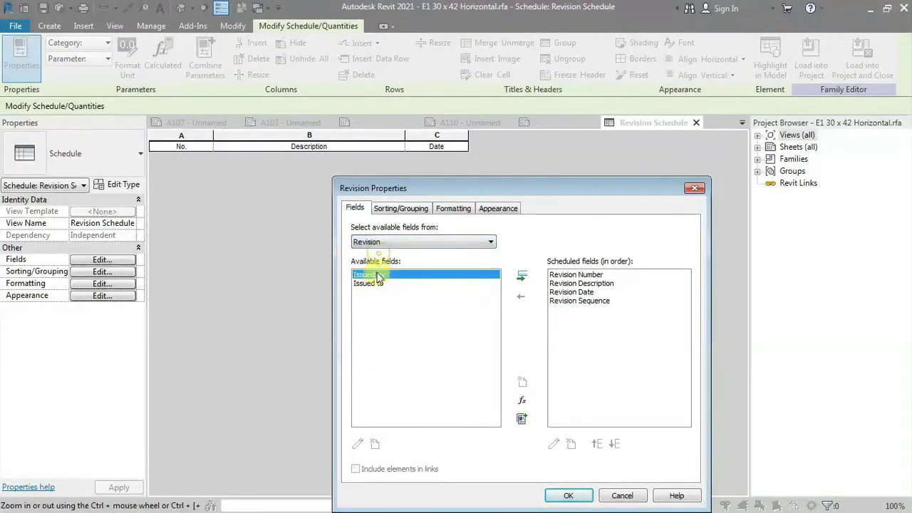
{"action": "left_click", "coordinate": [522, 275]}
{"action": "left_click", "coordinate": [588, 495]}
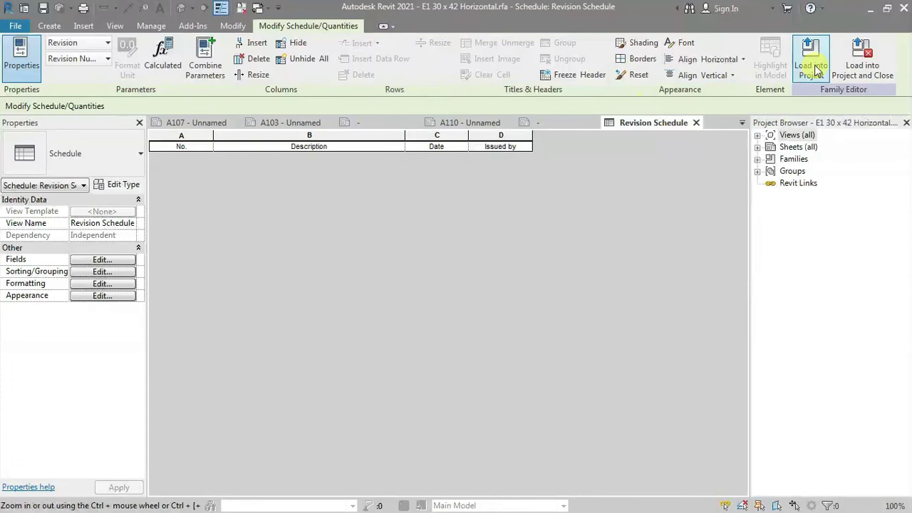
Try loading into Family3, dismiss the mode warning, and return to the Revision Schedule view
{"action": "left_click", "coordinate": [814, 65]}
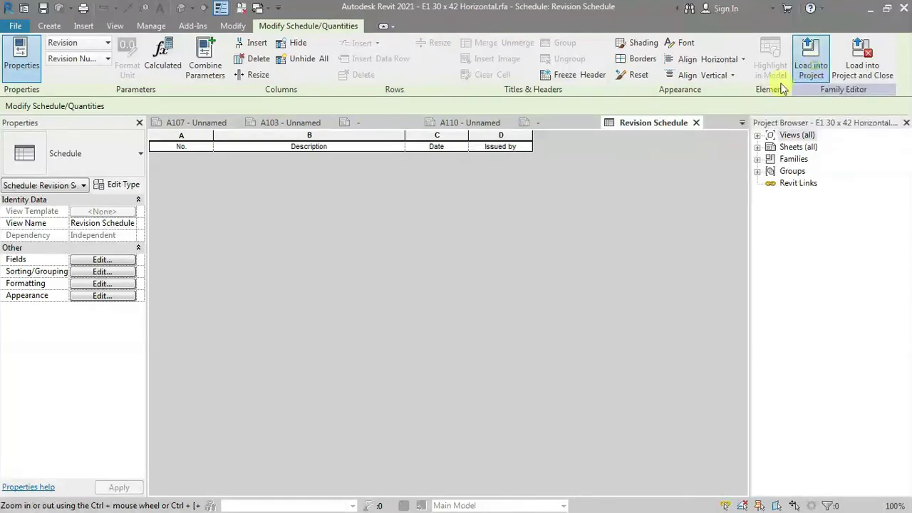
{"action": "left_click", "coordinate": [371, 203]}
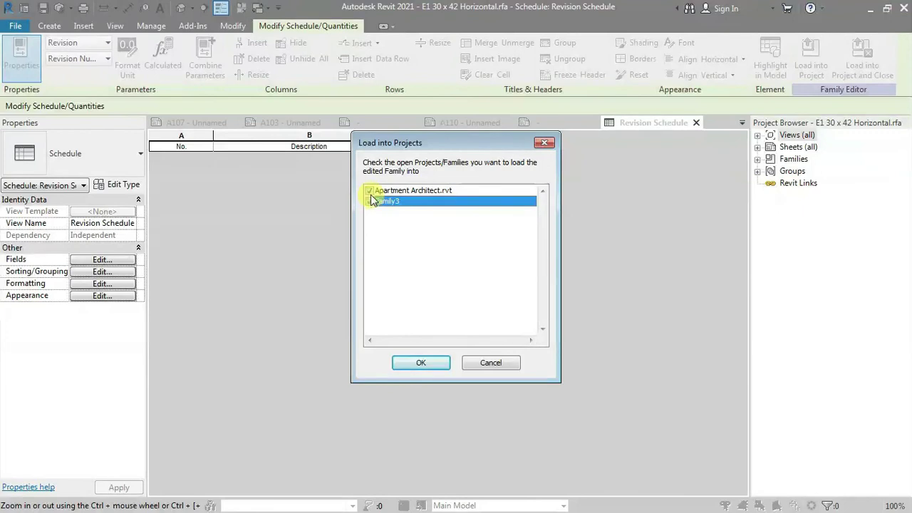
{"action": "left_click", "coordinate": [370, 191]}
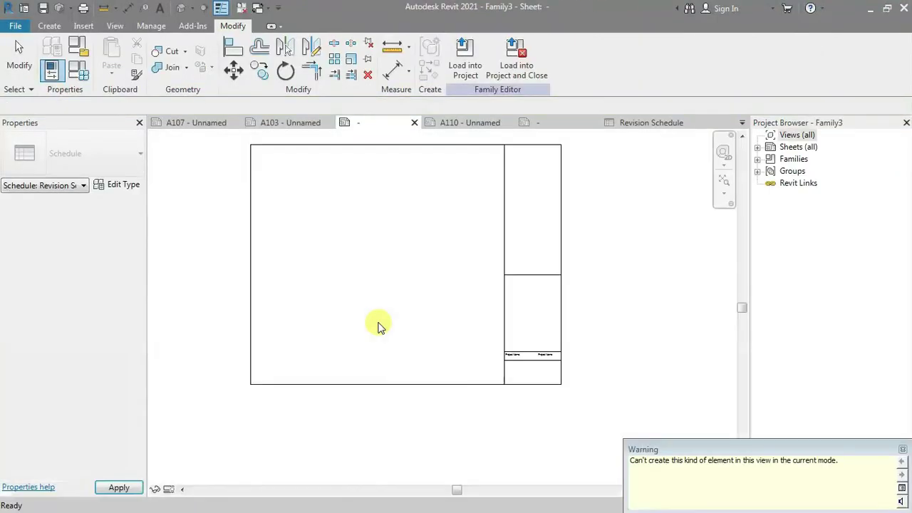
{"action": "left_click", "coordinate": [902, 452]}
{"action": "mouse_move", "coordinate": [470, 123]}
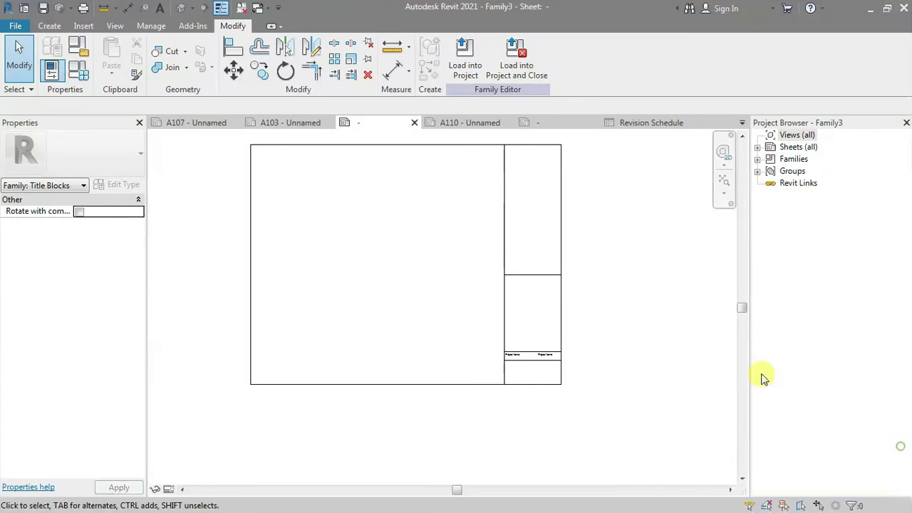
{"action": "left_click", "coordinate": [654, 124]}
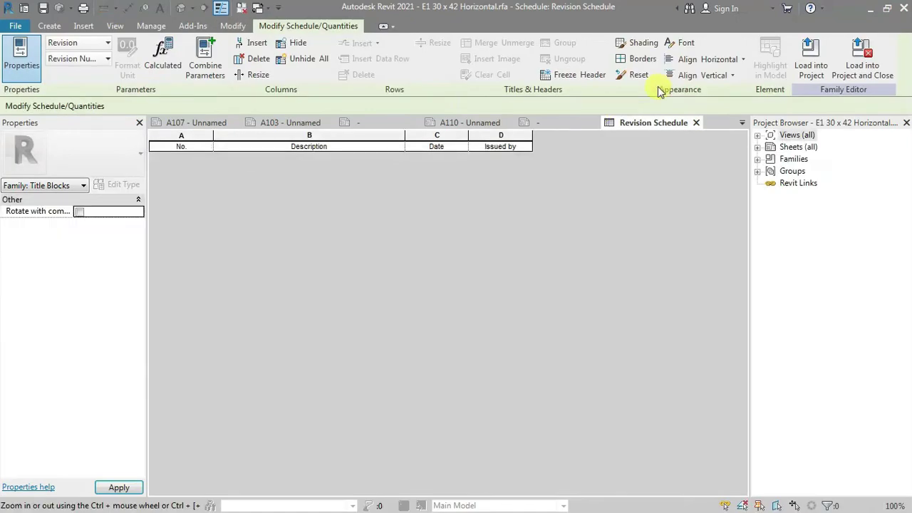
Load the title block into Apartment Architect.rvt only, with Family3 unticked
{"action": "left_click", "coordinate": [811, 57]}
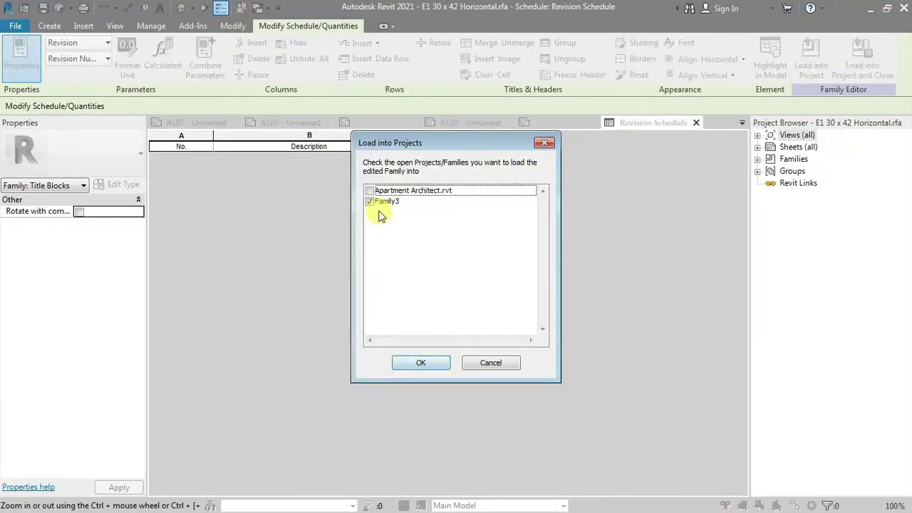
{"action": "left_click", "coordinate": [370, 190]}
{"action": "left_click", "coordinate": [369, 201]}
{"action": "left_click", "coordinate": [421, 363]}
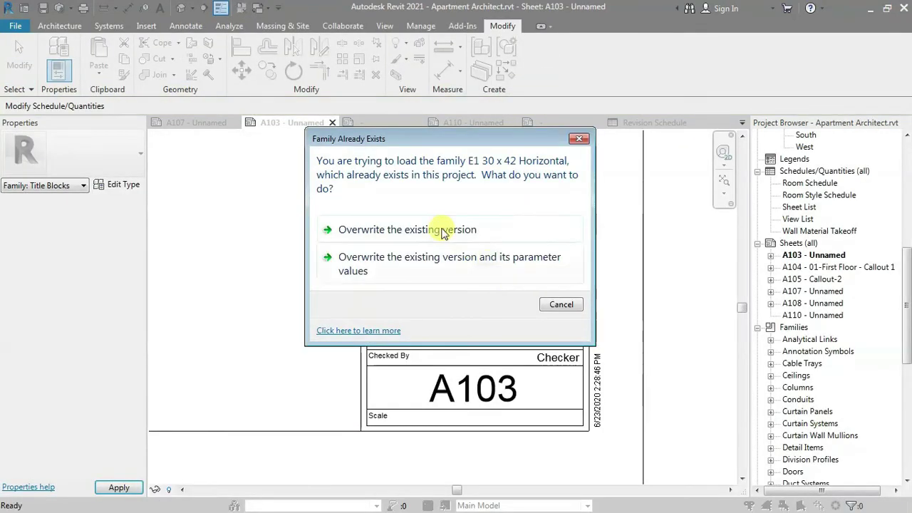
Overwrite the existing E1 30 x 42 Horizontal version and reselect A103's title block to check it
{"action": "left_click", "coordinate": [441, 230]}
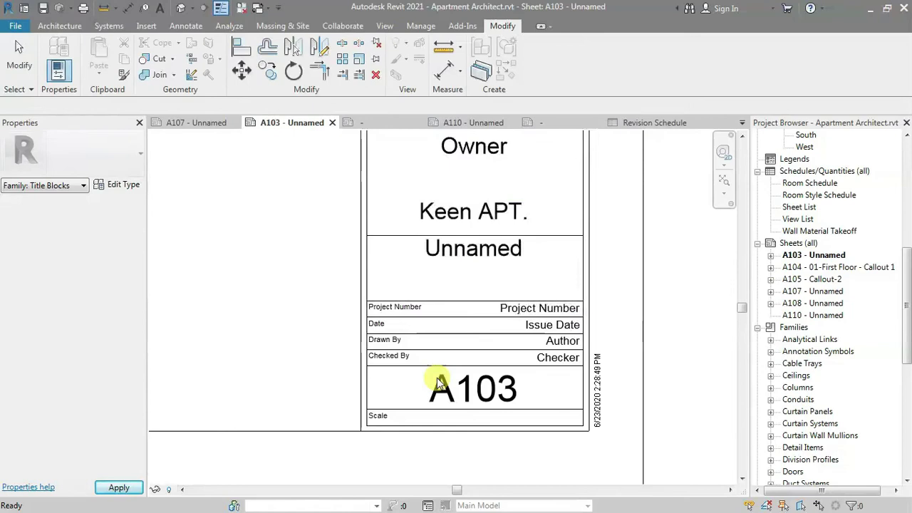
{"action": "scroll", "coordinate": [451, 378], "scroll_direction": "down", "scroll_amount": 2}
{"action": "key", "text": "Escape"}
{"action": "scroll", "coordinate": [482, 233], "scroll_direction": "up", "scroll_amount": 2}
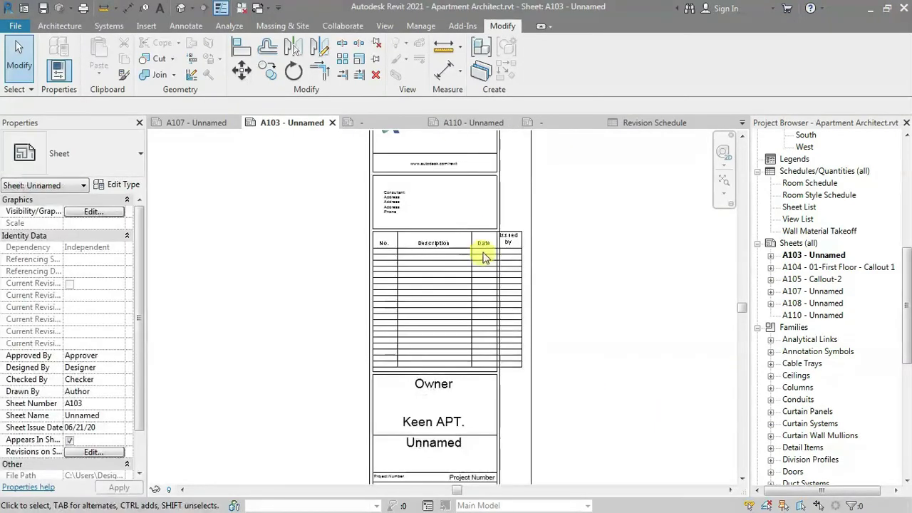
{"action": "left_click", "coordinate": [498, 226]}
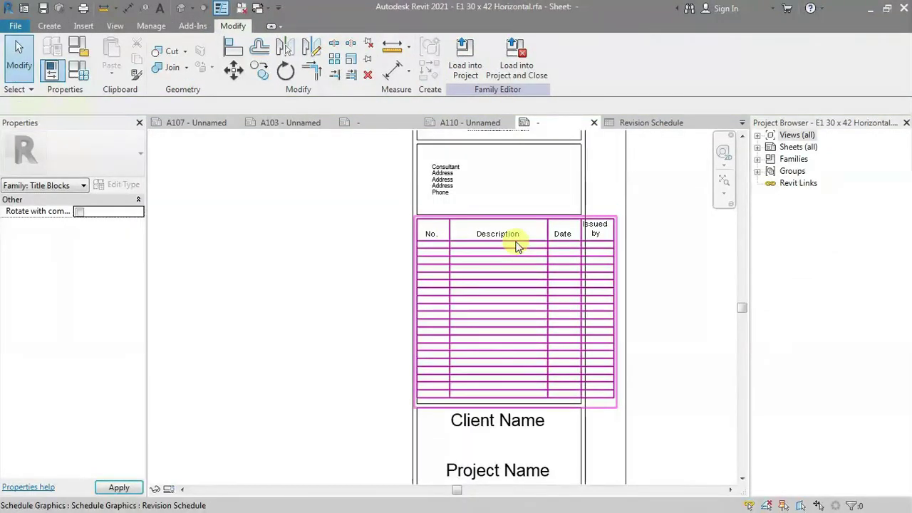
Drag the schedule's column grips left, narrowing the first column, until all four columns fit
{"action": "left_click", "coordinate": [520, 244]}
{"action": "scroll", "coordinate": [538, 241], "scroll_direction": "up", "scroll_amount": 2}
{"action": "left_click_drag", "start_coordinate": [551, 201], "coordinate": [524, 212]}
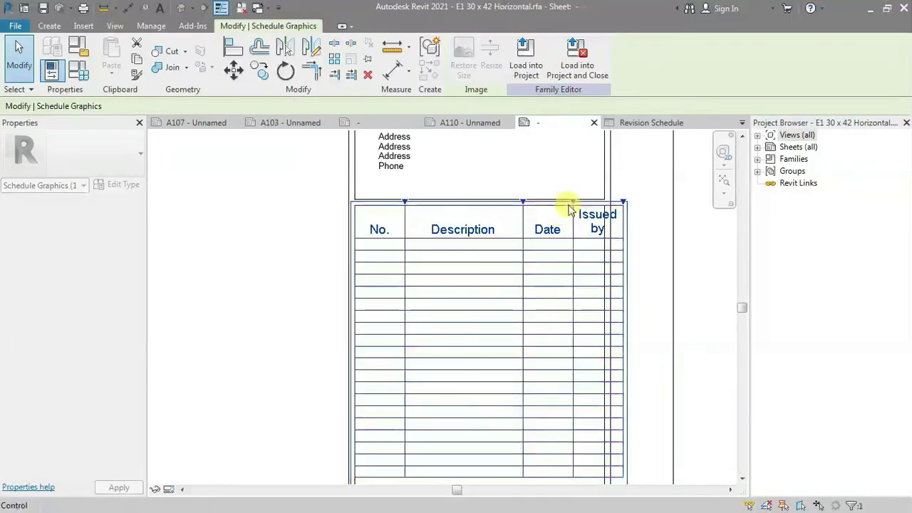
{"action": "left_click_drag", "start_coordinate": [405, 205], "coordinate": [385, 216]}
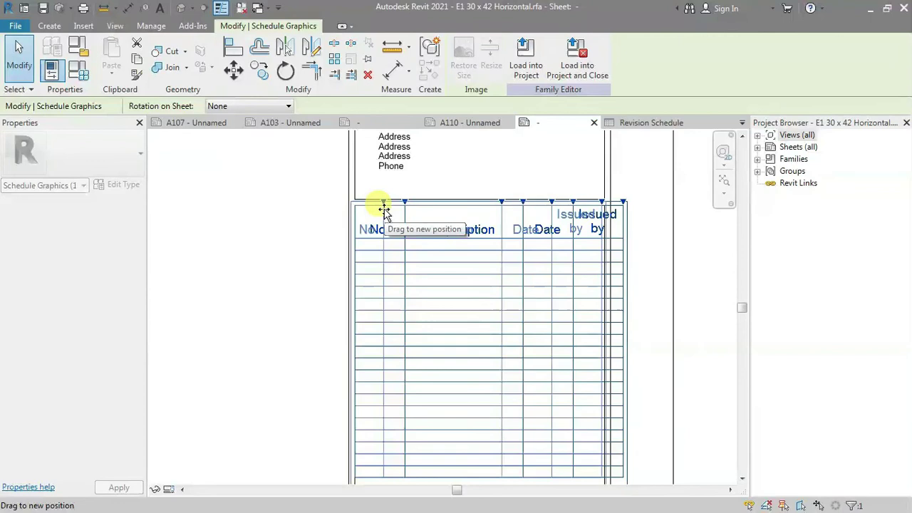
{"action": "left_click_drag", "start_coordinate": [385, 214], "coordinate": [387, 209]}
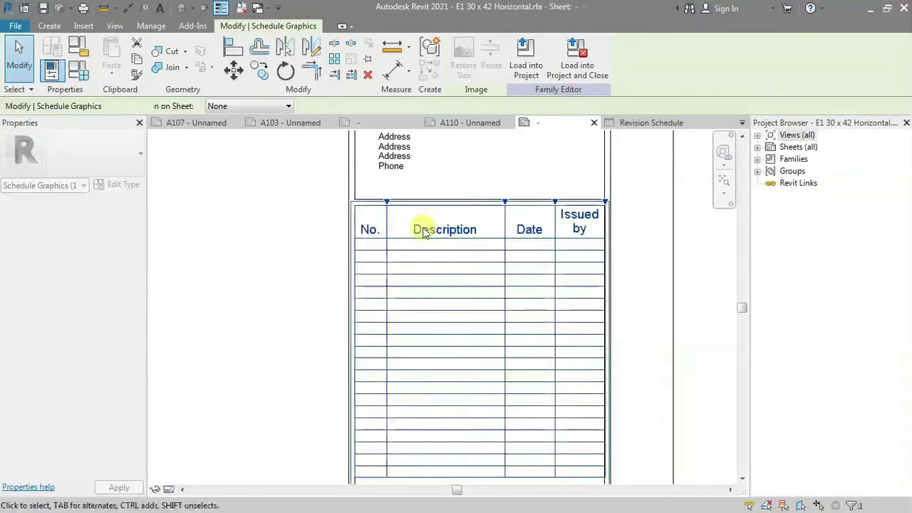
{"action": "scroll", "coordinate": [632, 278], "scroll_direction": "down", "scroll_amount": 2}
{"action": "left_click", "coordinate": [621, 357]}
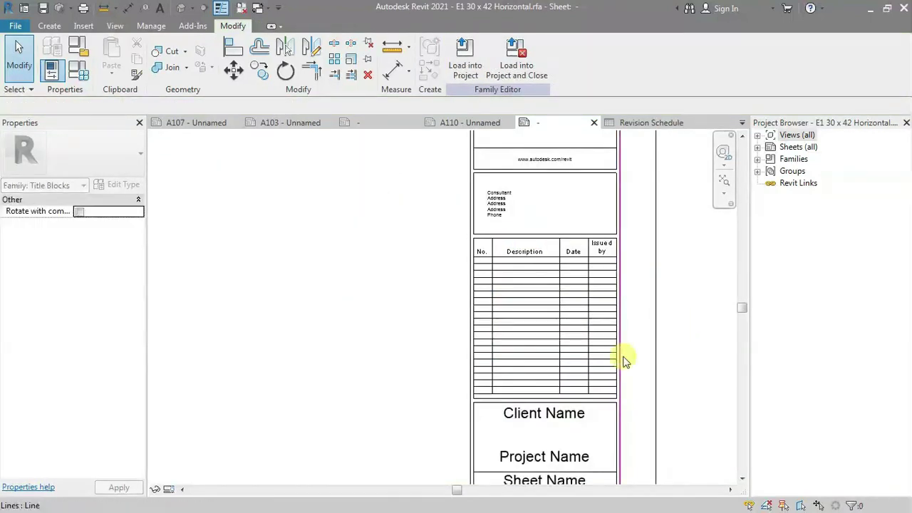
{"action": "scroll", "coordinate": [628, 385], "scroll_direction": "up", "scroll_amount": 1}
{"action": "scroll", "coordinate": [479, 264], "scroll_direction": "down", "scroll_amount": 2}
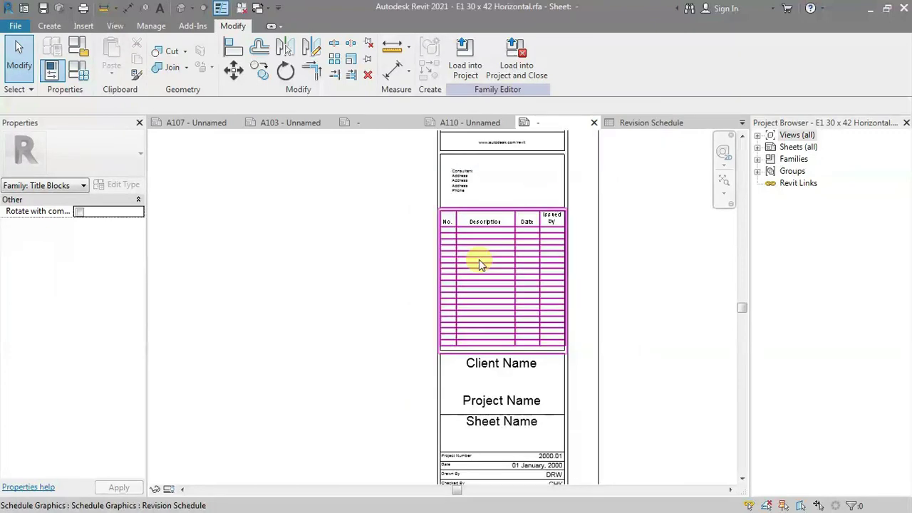
{"action": "scroll", "coordinate": [528, 265], "scroll_direction": "up", "scroll_amount": 1}
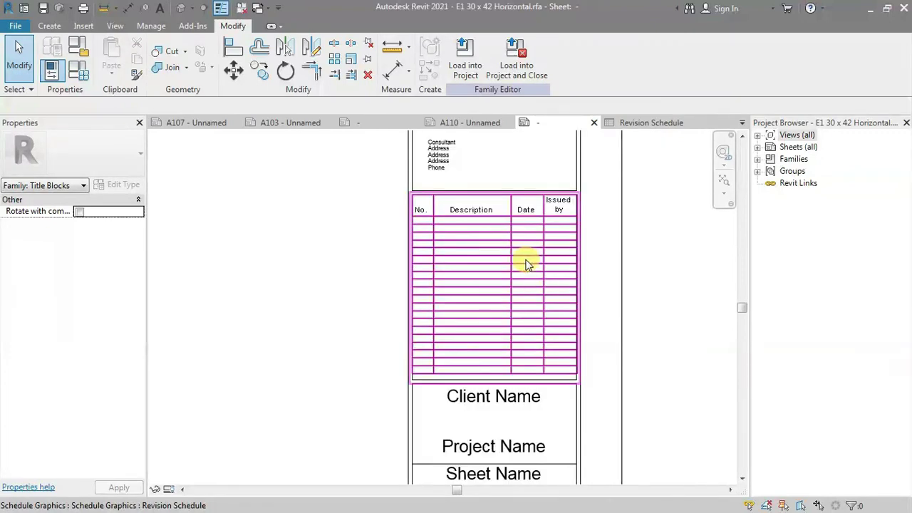
{"action": "scroll", "coordinate": [535, 299], "scroll_direction": "down", "scroll_amount": 1}
{"action": "scroll", "coordinate": [563, 328], "scroll_direction": "down", "scroll_amount": 2}
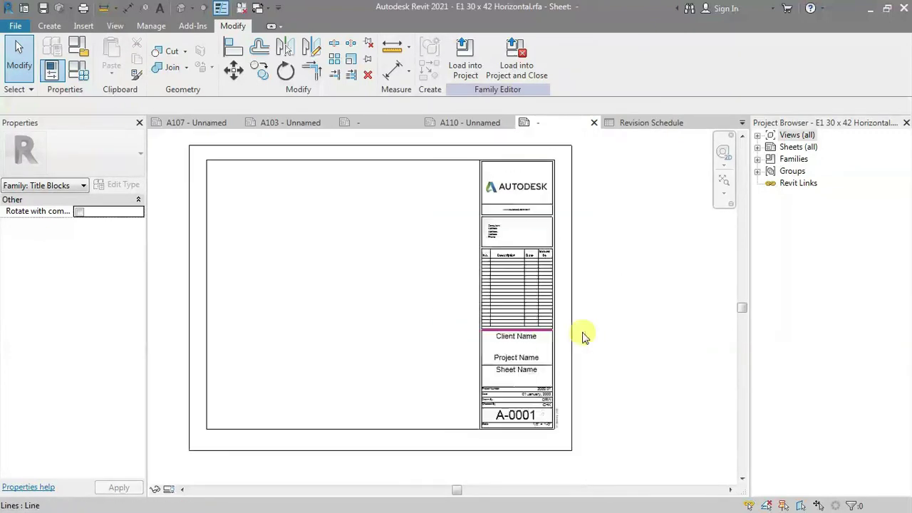
{"action": "scroll", "coordinate": [597, 460], "scroll_direction": "up", "scroll_amount": 1}
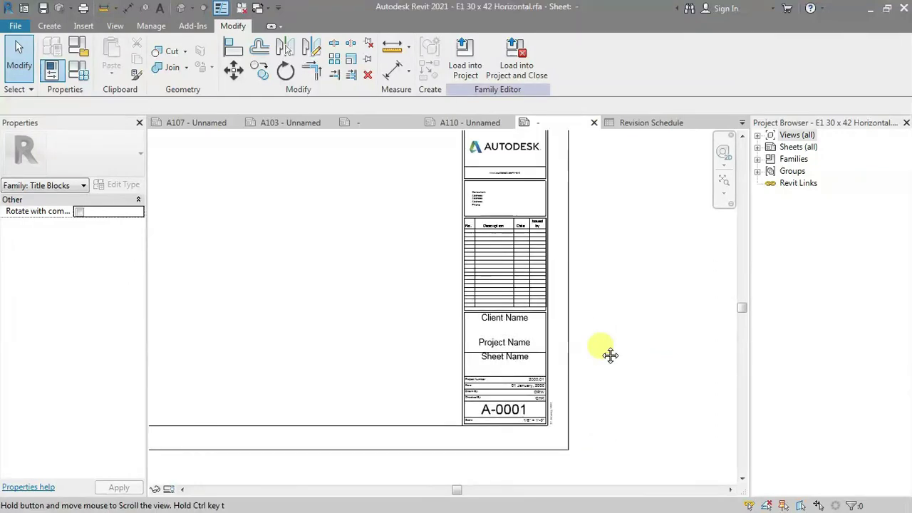
{"action": "middle_click_drag", "start_coordinate": [608, 357], "coordinate": [608, 394]}
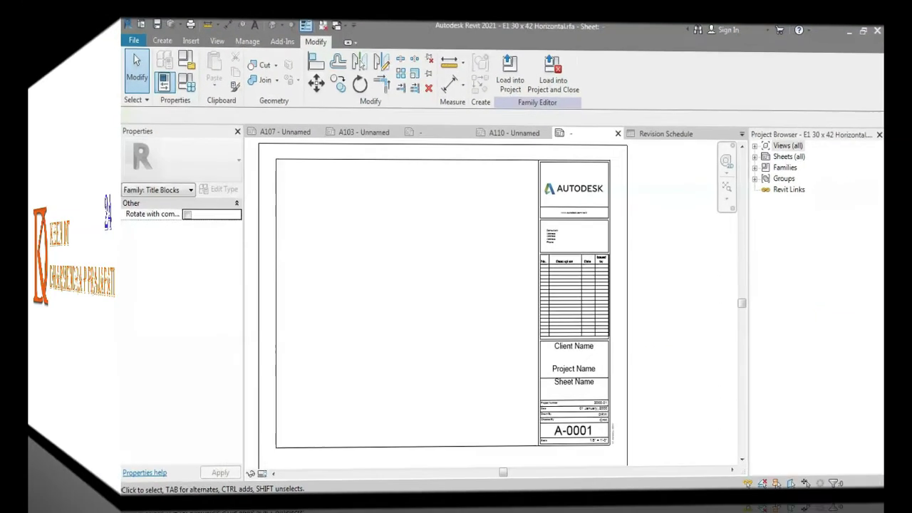